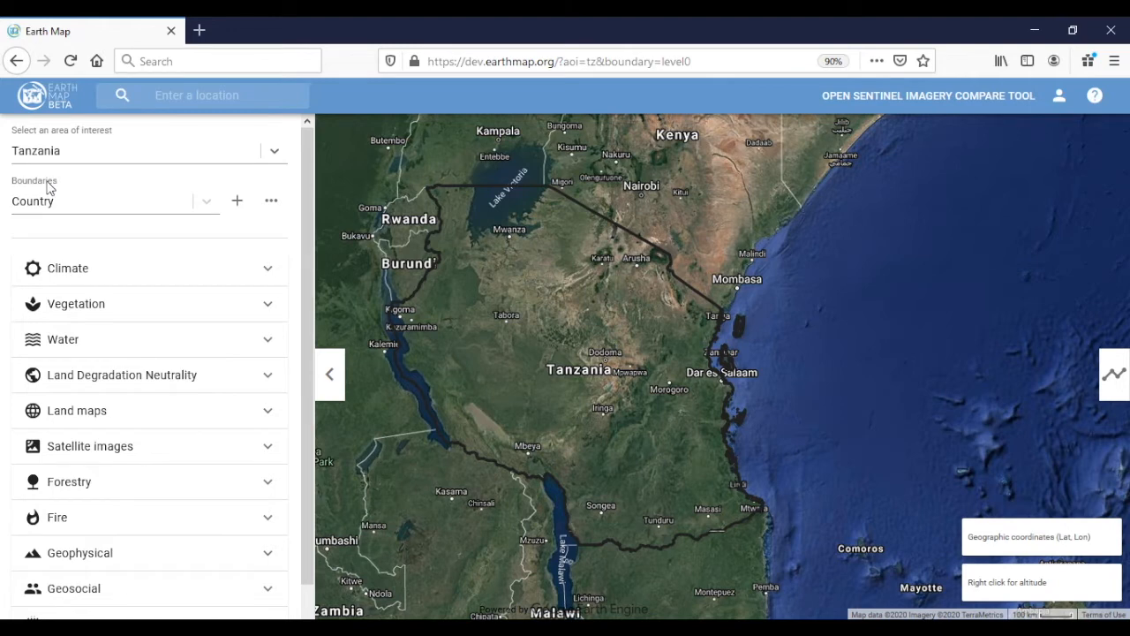
Upload the TZN_union KML file as a new boundary and dismiss the Add boundary dialog.
left_click(236, 203)
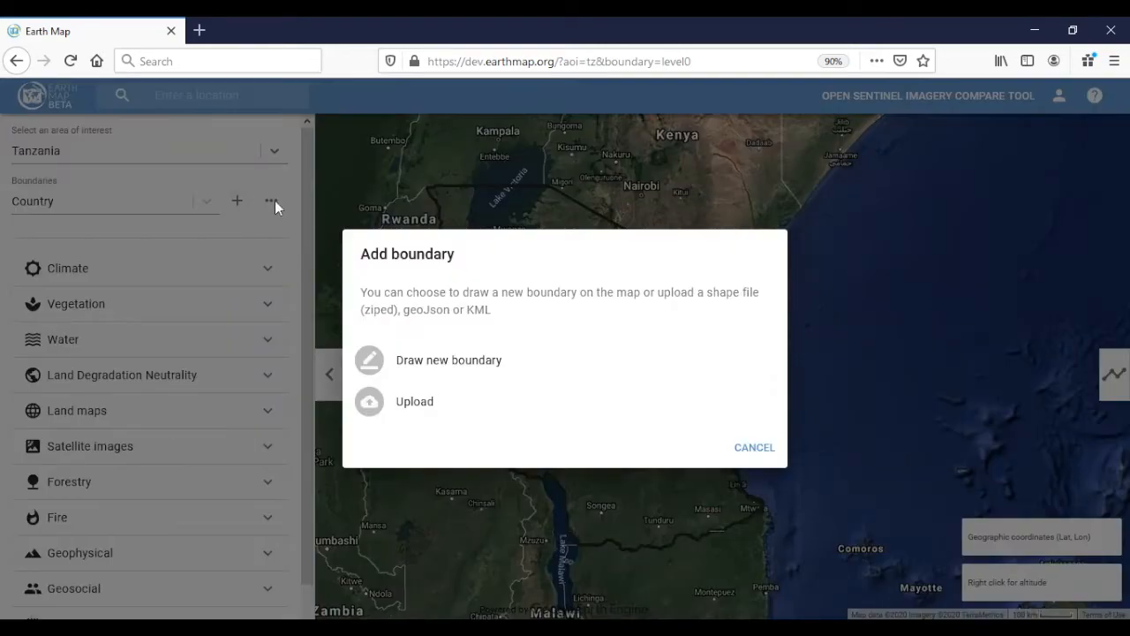
left_click(459, 398)
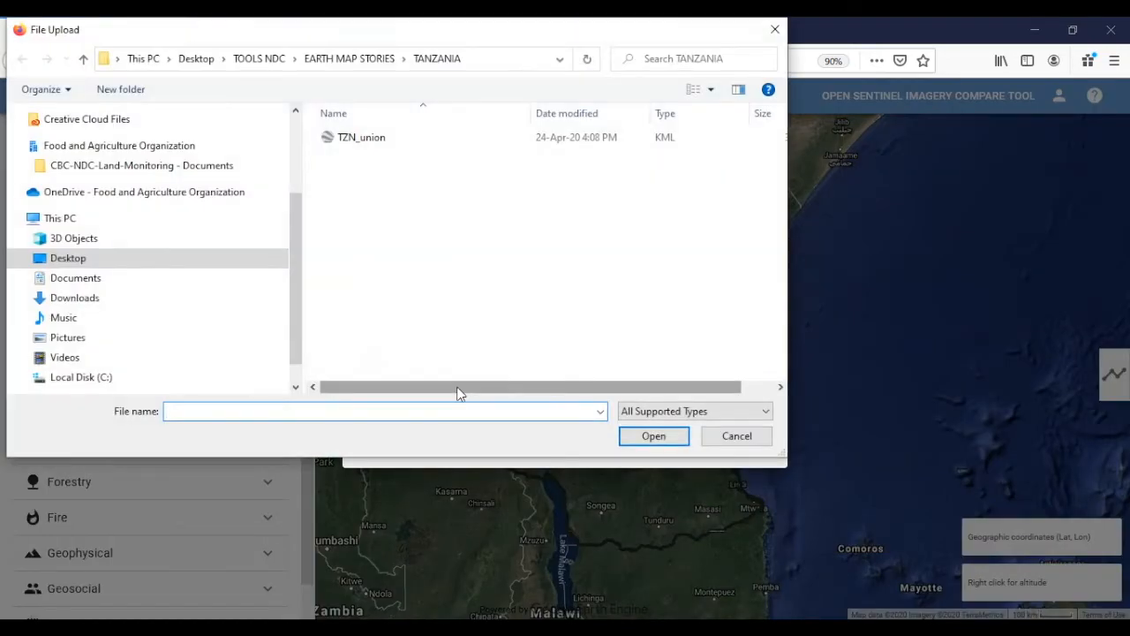
left_click(667, 144)
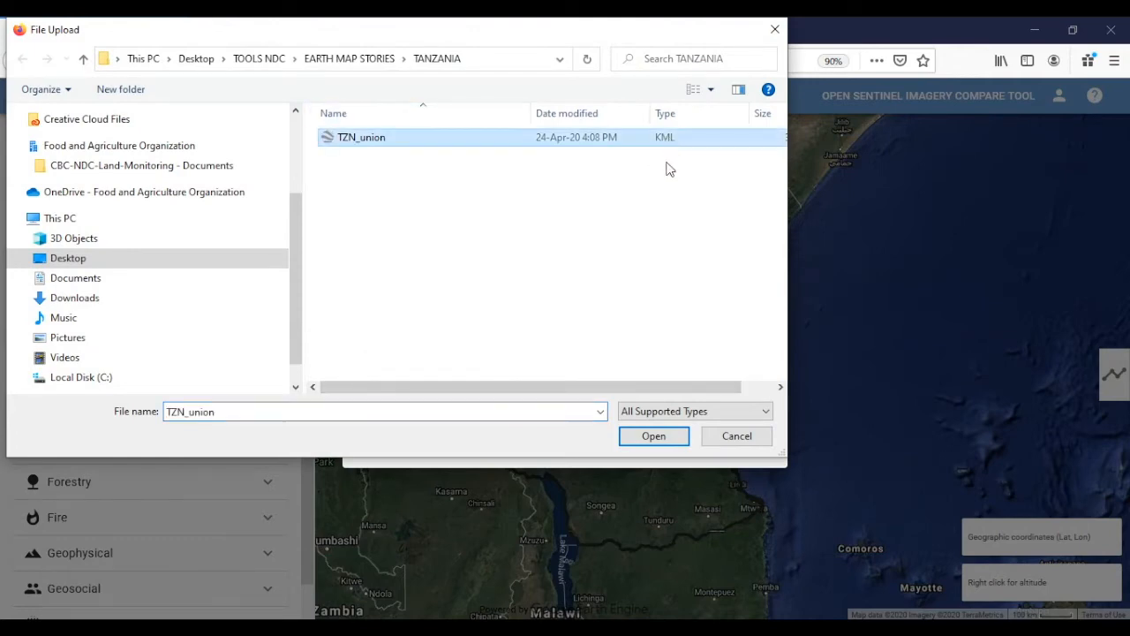
left_click(646, 441)
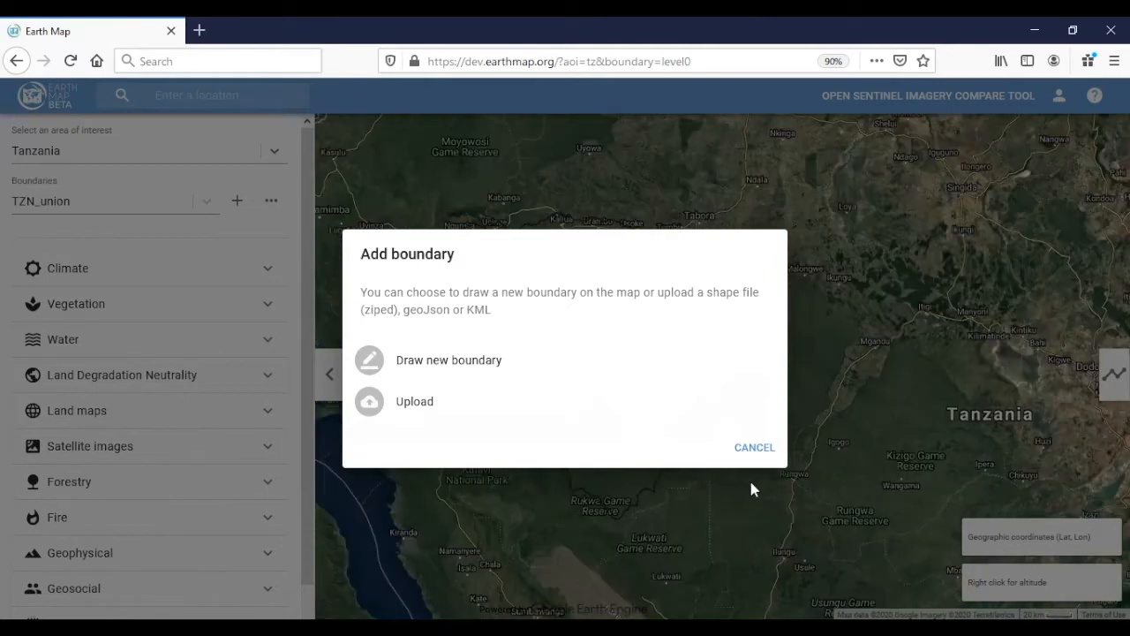
left_click(665, 502)
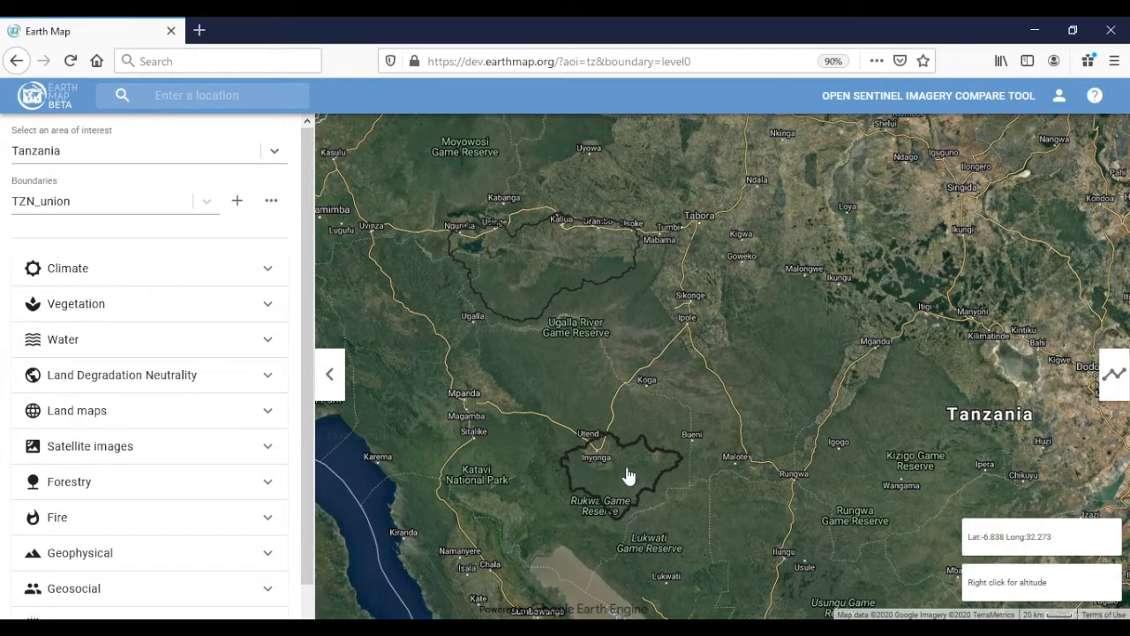
Examine the full outline of the southern TZN_union polygon near Inyonga and its surroundings on the satellite map.
left_click_drag(608, 425, 582, 285)
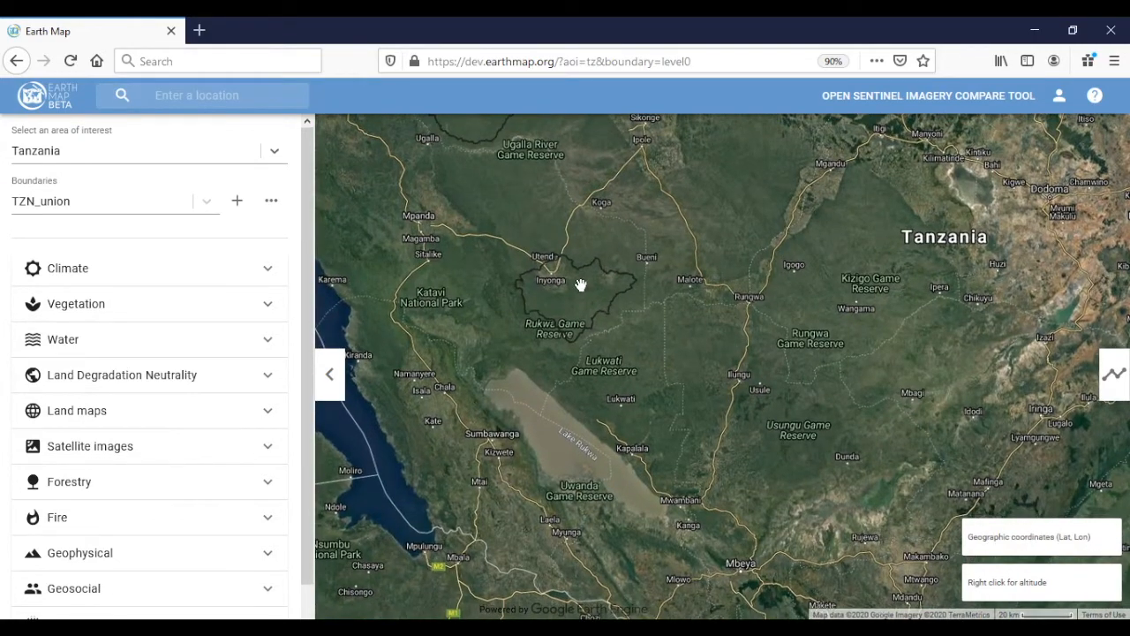
scroll(574, 314, "up", 1)
scroll(575, 314, "up", 1)
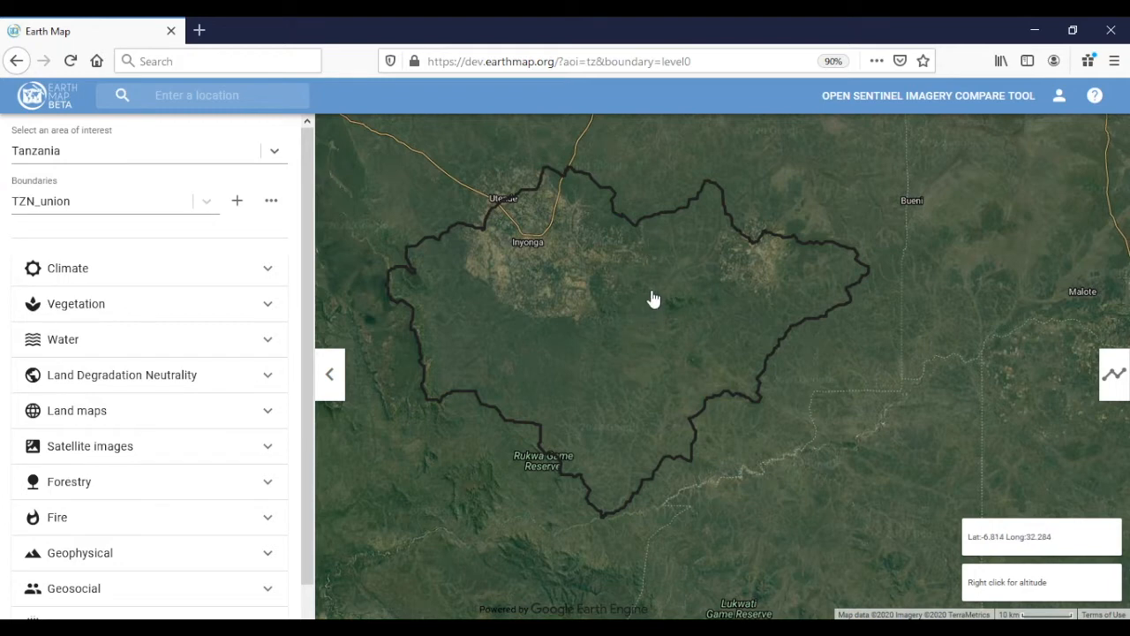
left_click_drag(703, 263, 710, 267)
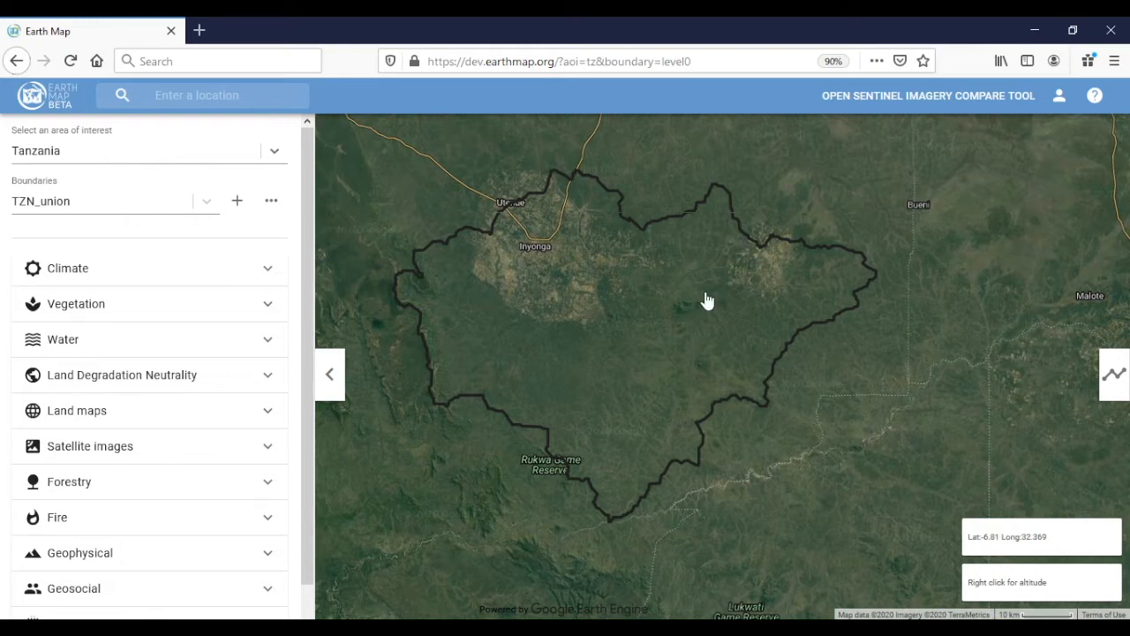
scroll(707, 295, "down", 1)
left_click_drag(697, 288, 663, 316)
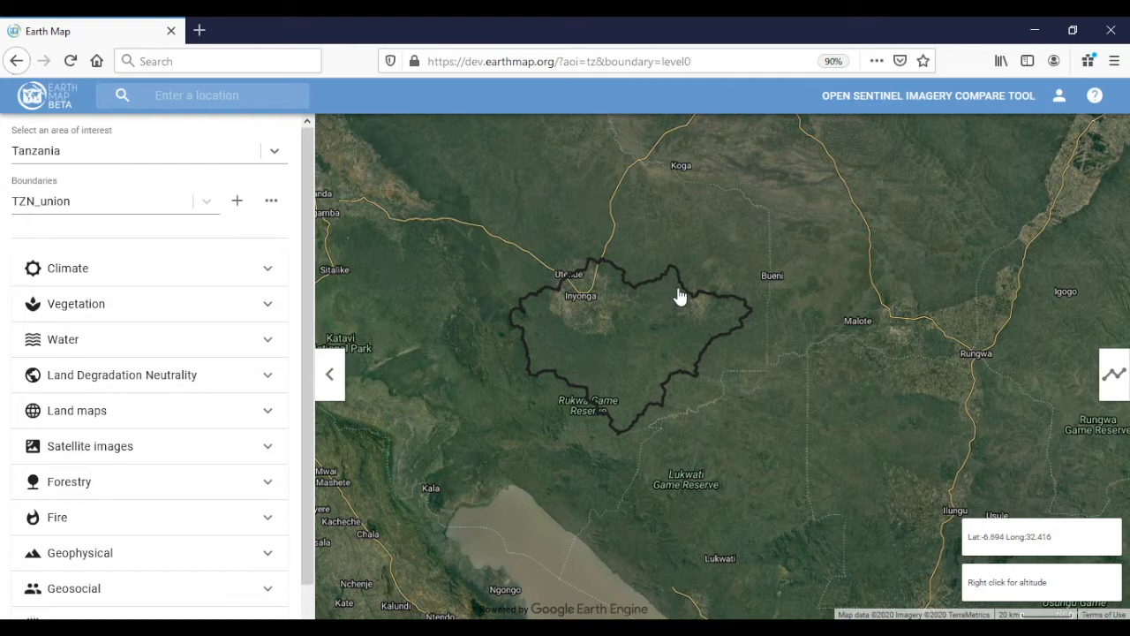
left_click(678, 297)
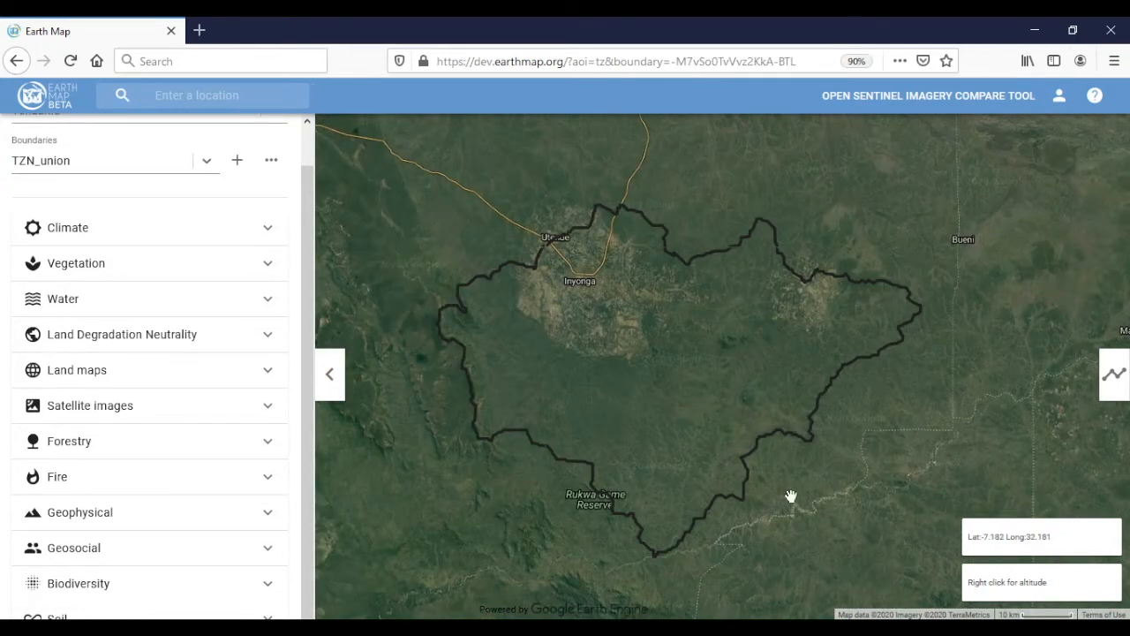
left_click_drag(623, 359, 634, 366)
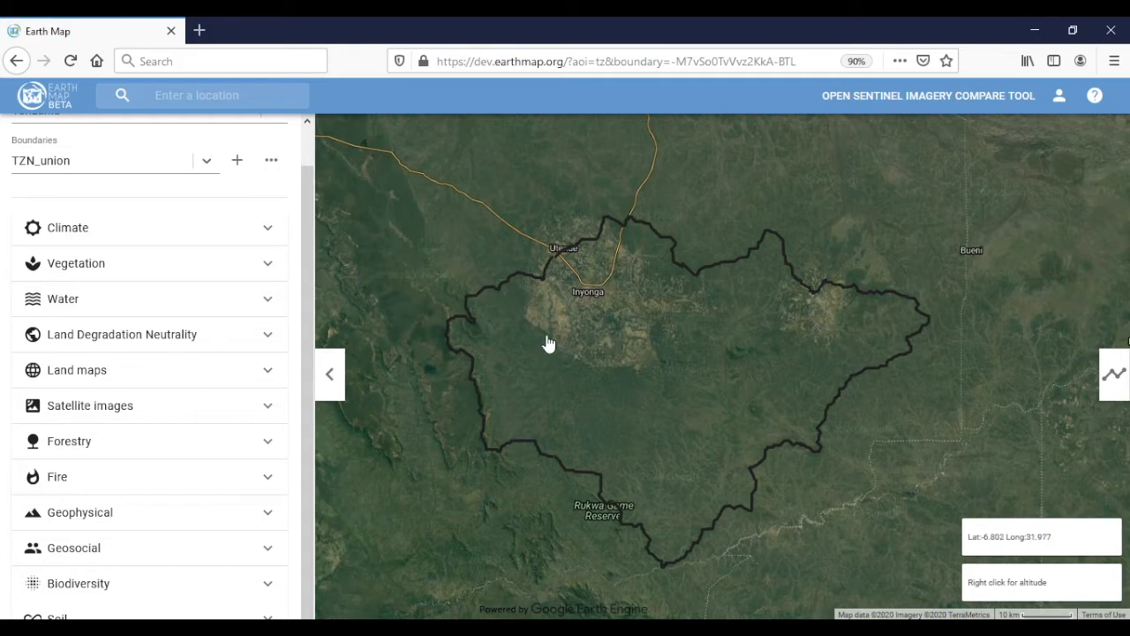
Inspect the cleared land around Inyonga and compare it with the bare patch at the polygon's northeastern edge.
scroll(628, 357, "up", 1)
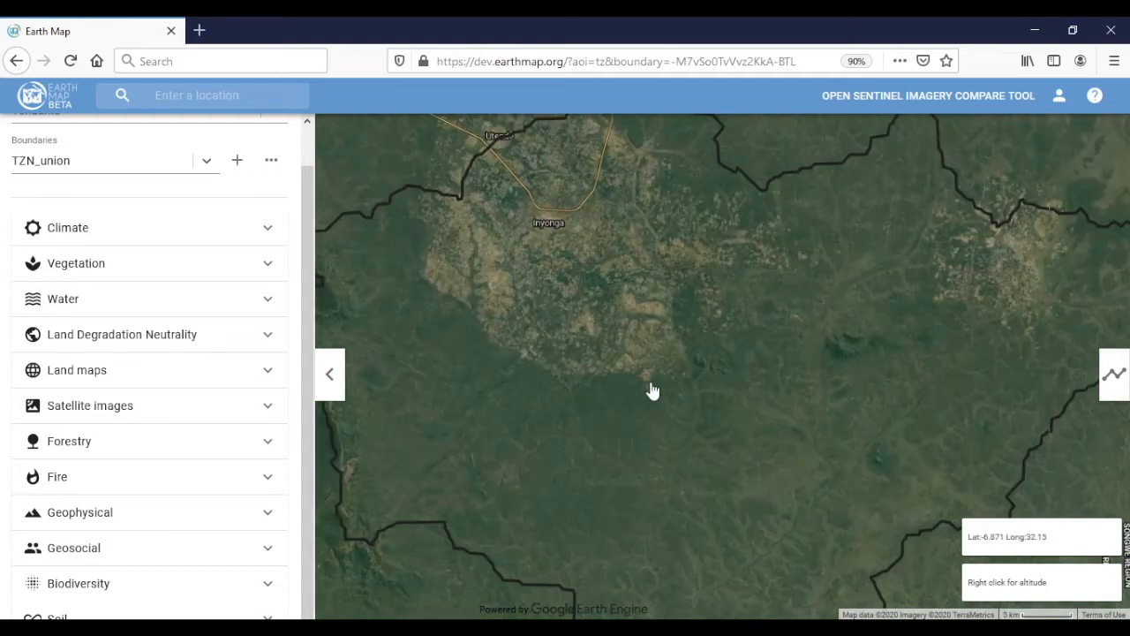
scroll(652, 389, "up", 1)
left_click_drag(651, 390, 674, 487)
left_click_drag(583, 389, 681, 432)
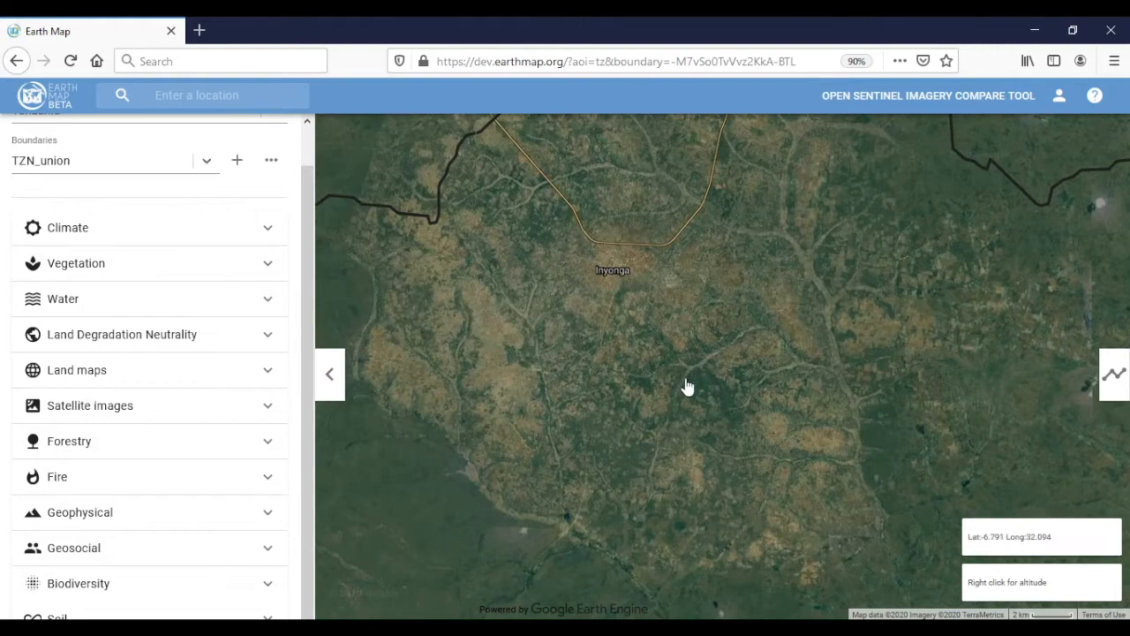
left_click_drag(892, 406, 741, 391)
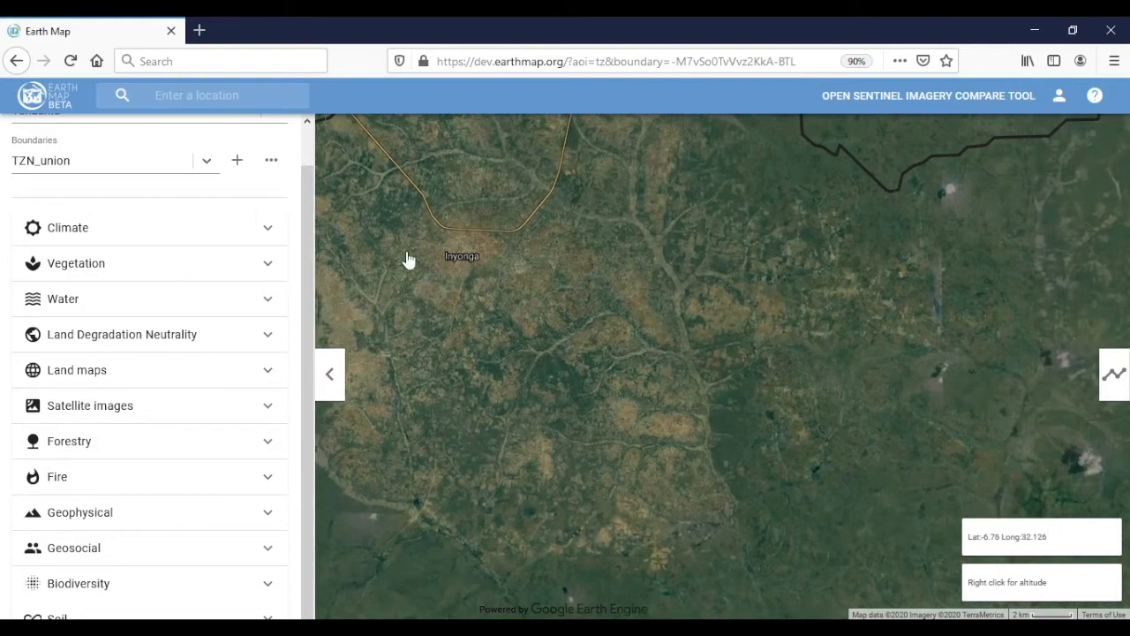
scroll(465, 275, "down", 1)
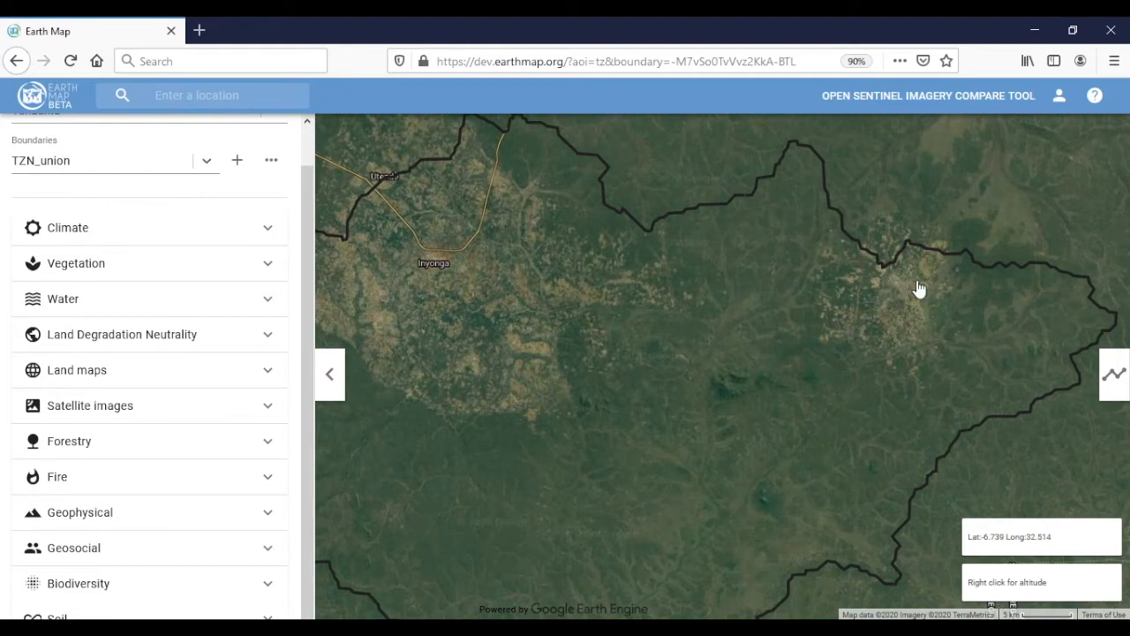
left_click_drag(446, 250, 475, 252)
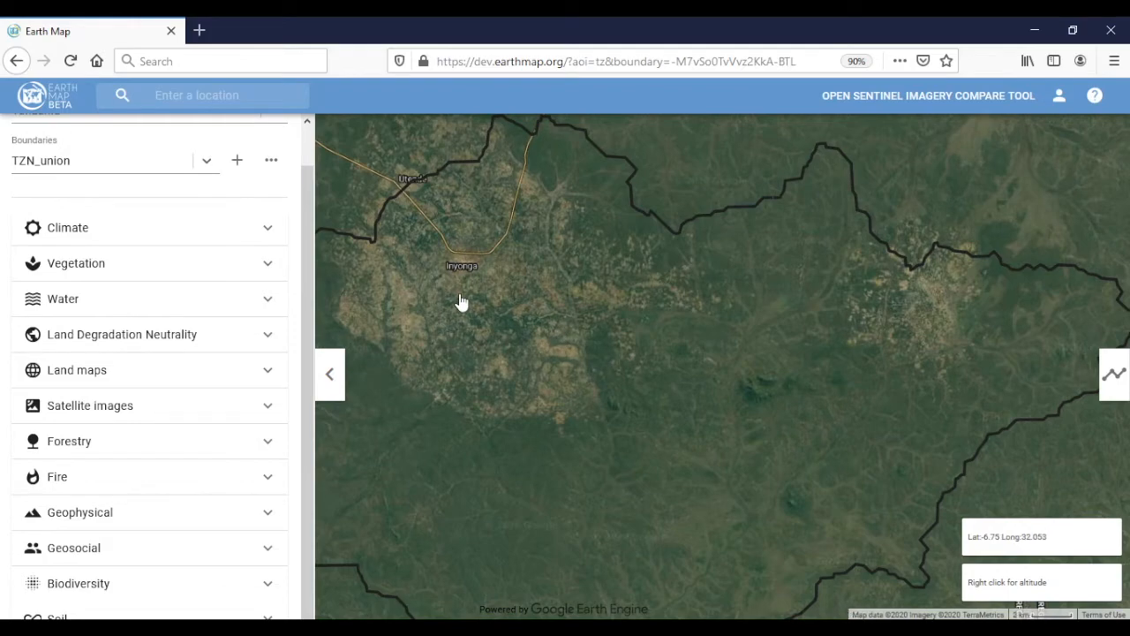
Examine individual fields and tree cover southeast of Inyonga in high-resolution imagery, then return to the whole polygon.
scroll(459, 302, "up", 2)
scroll(459, 302, "up", 4)
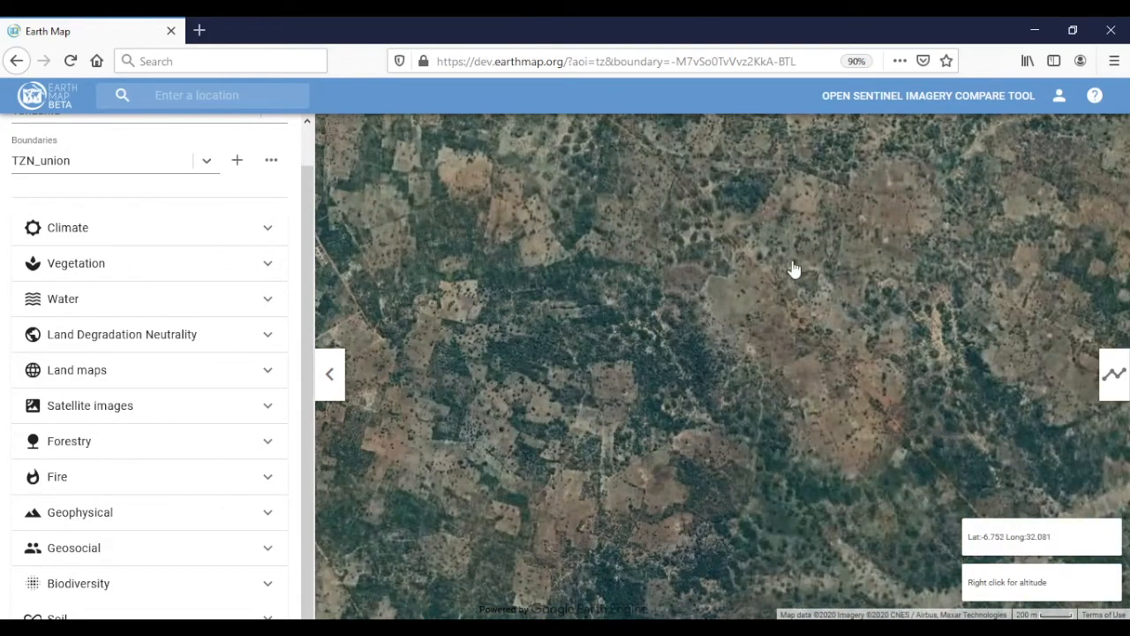
left_click_drag(780, 300, 663, 414)
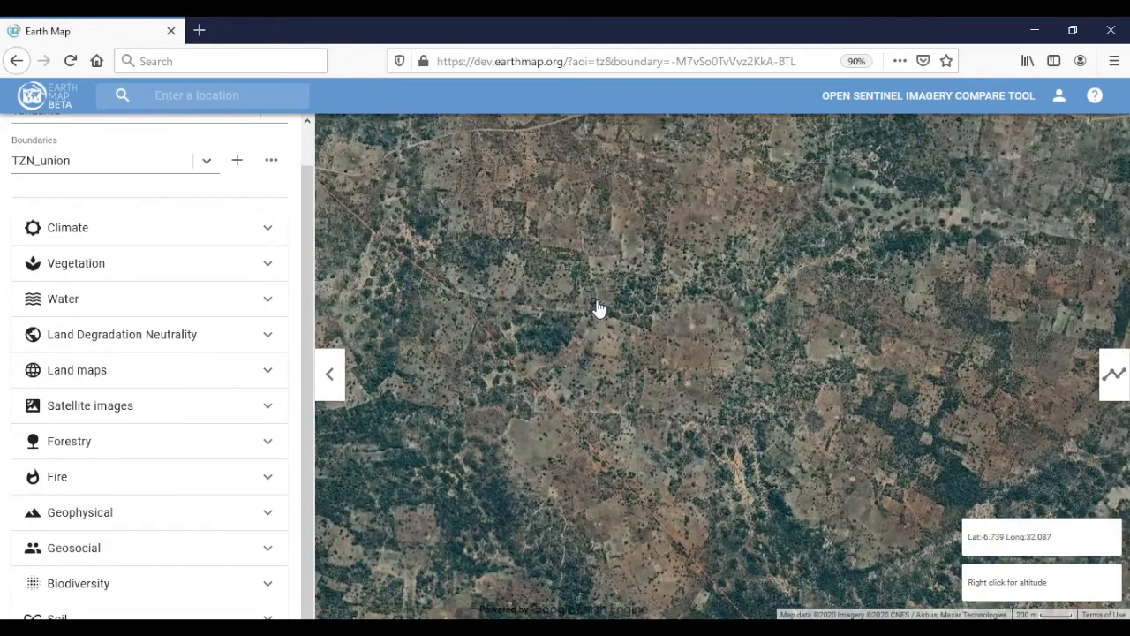
left_click_drag(901, 429, 783, 275)
scroll(756, 505, "down", 4)
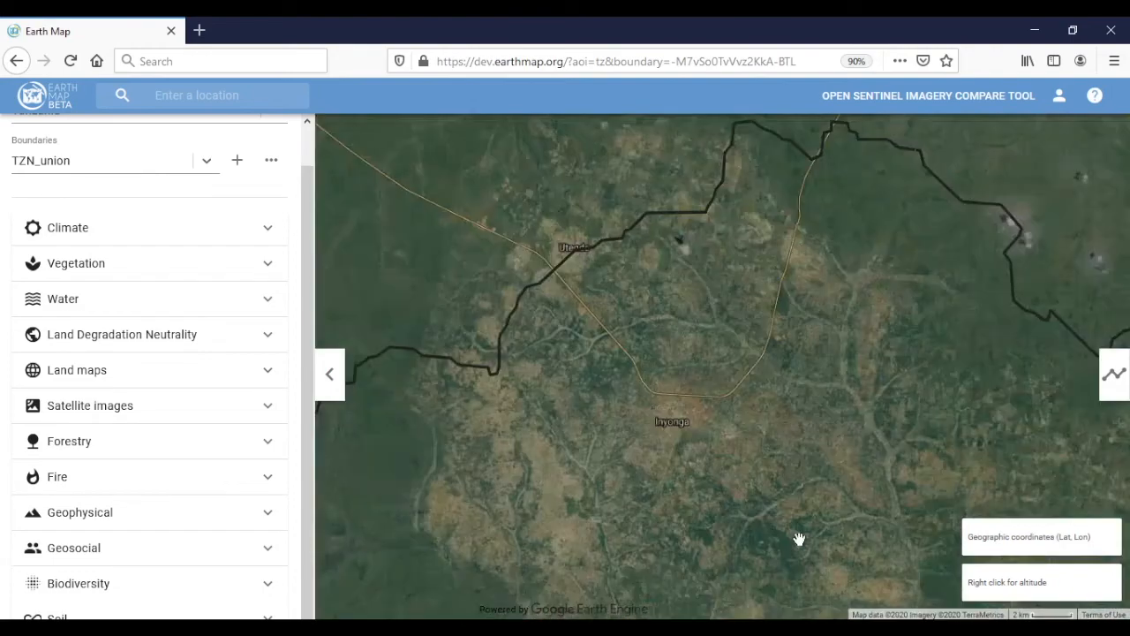
scroll(799, 540, "down", 1)
left_click_drag(854, 565, 696, 343)
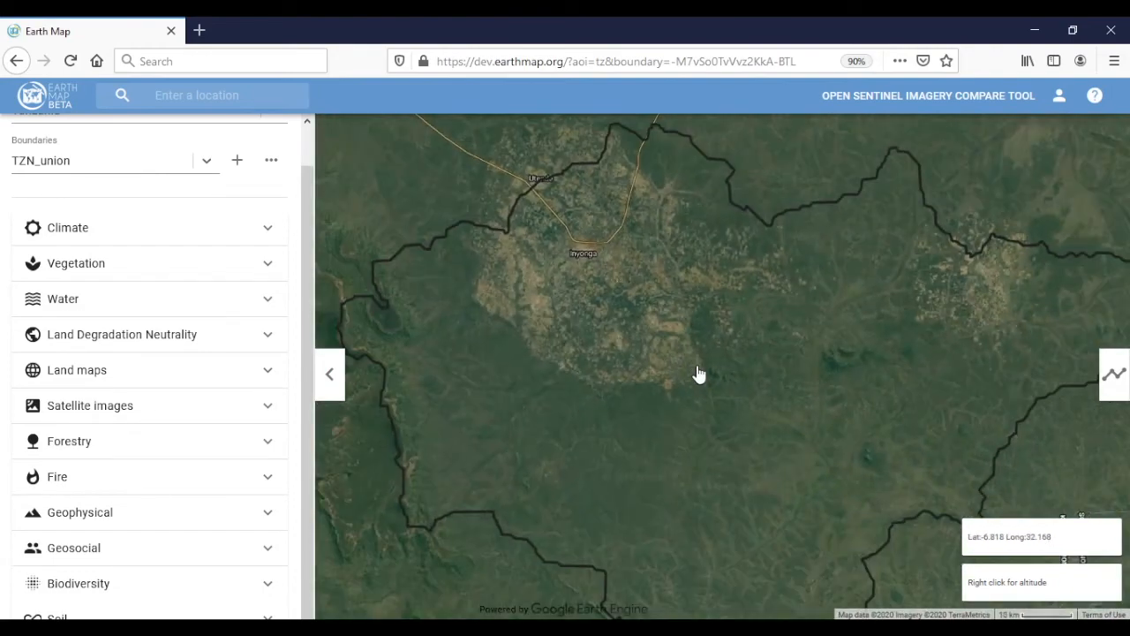
scroll(698, 373, "down", 1)
left_click_drag(848, 456, 753, 425)
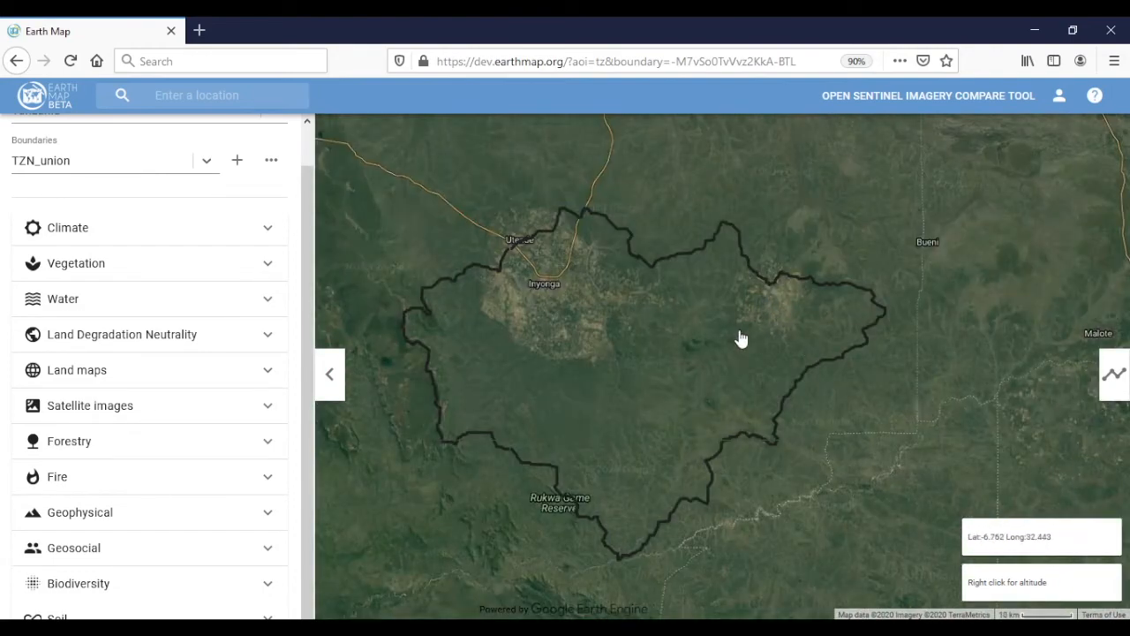
Show the Landsat - Greenest Pixel Yearly (1984-2018) satellite layer over the southern TZN_union polygon.
left_click_drag(742, 341, 762, 344)
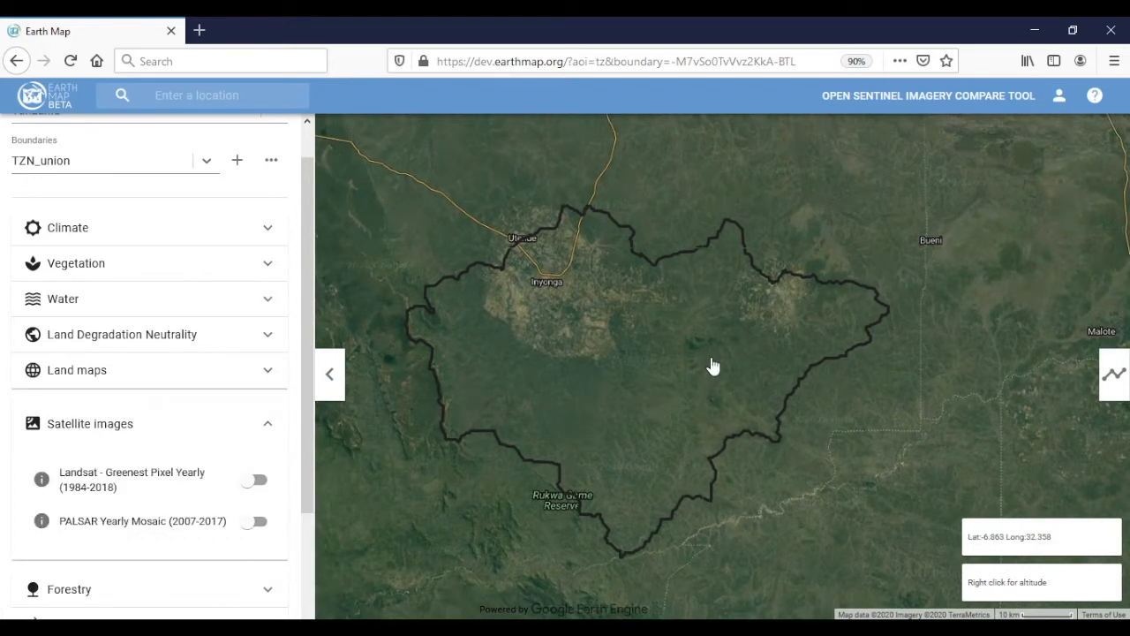
left_click_drag(692, 364, 694, 357)
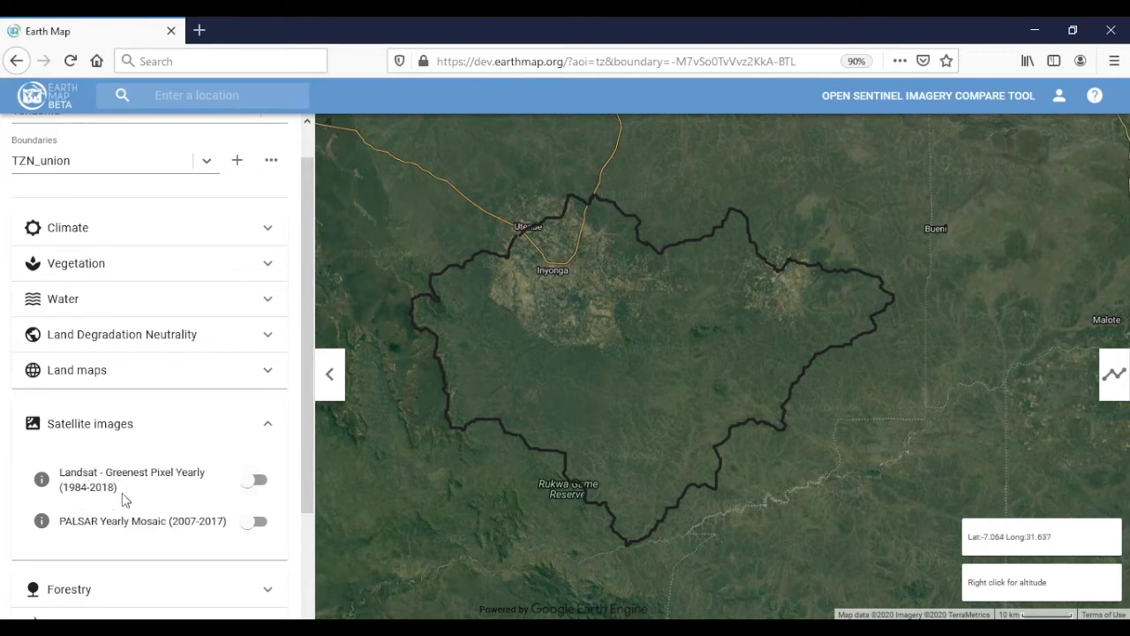
left_click(255, 481)
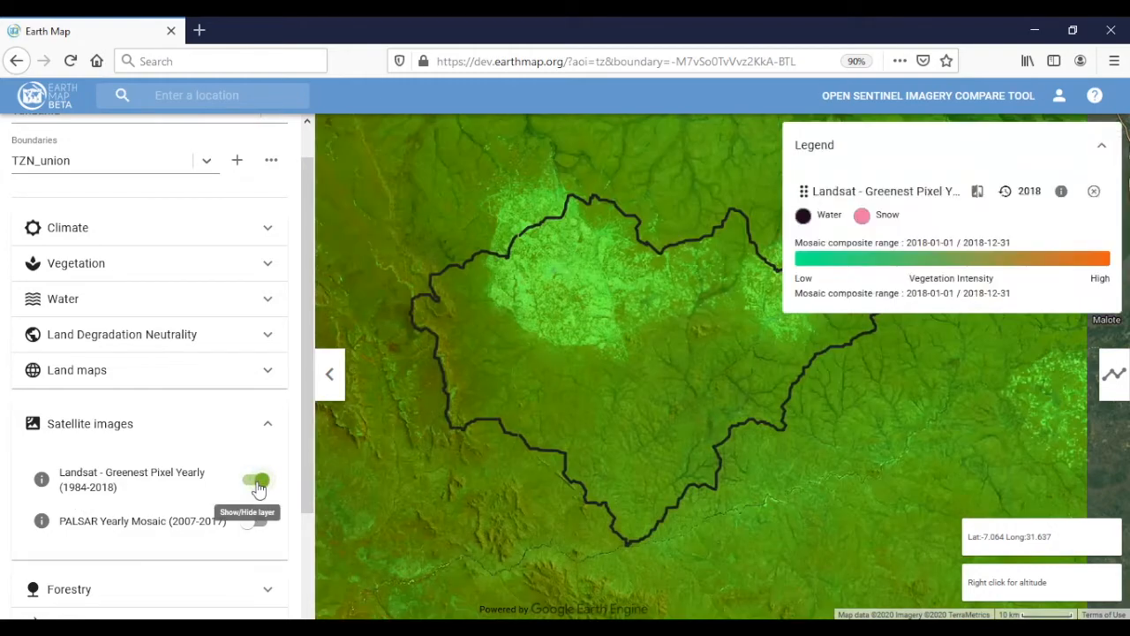
left_click_drag(663, 346, 623, 406)
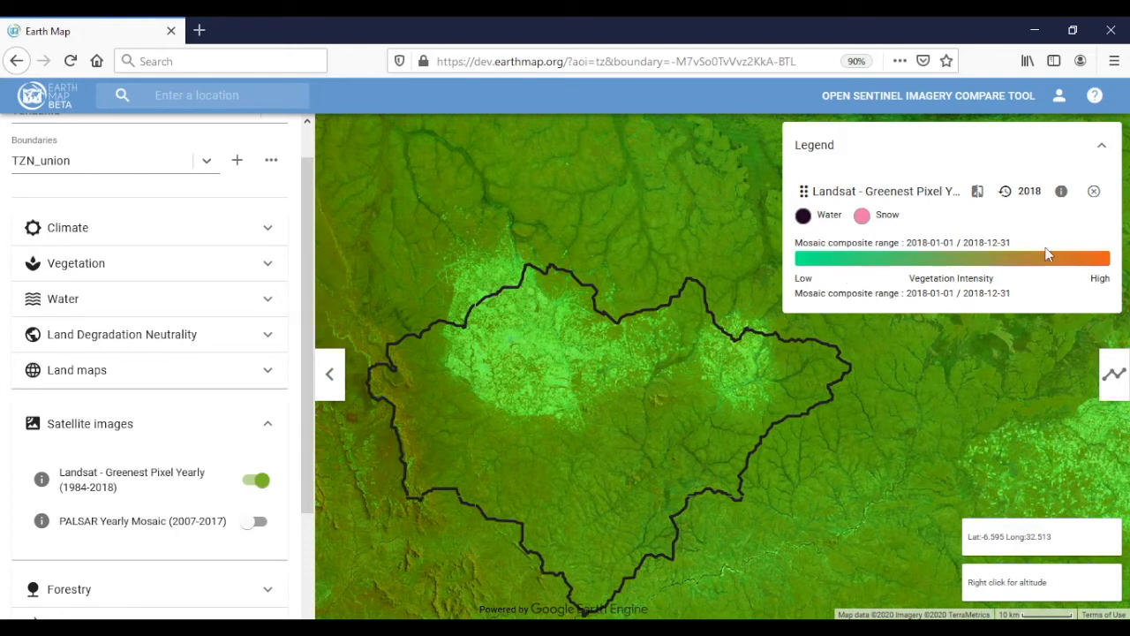
left_click_drag(639, 474, 642, 449)
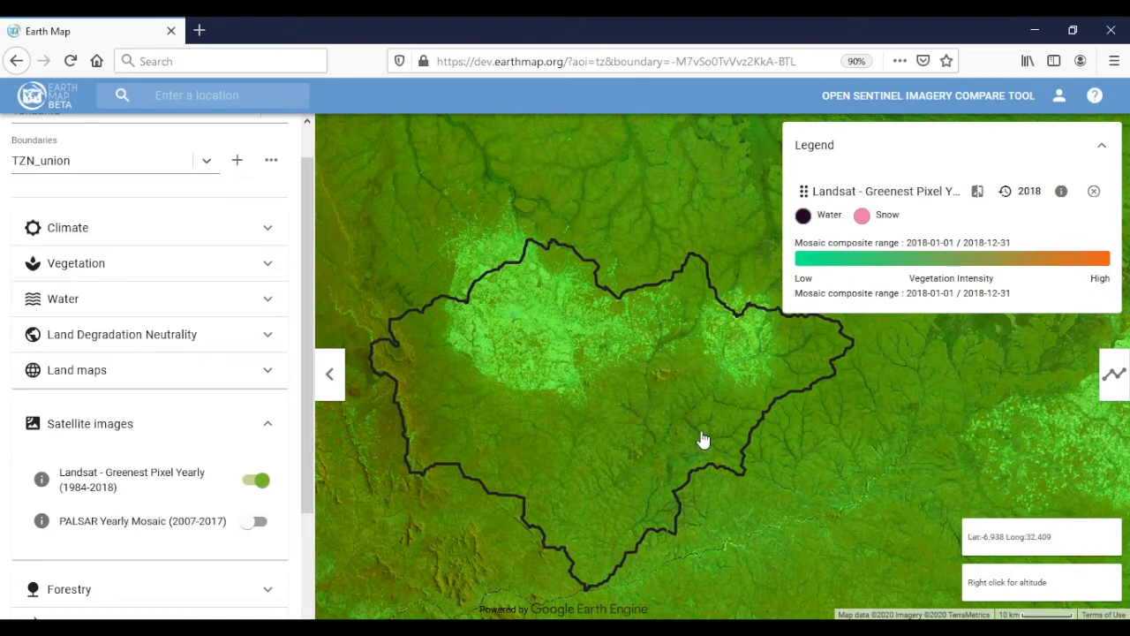
left_click_drag(702, 439, 698, 416)
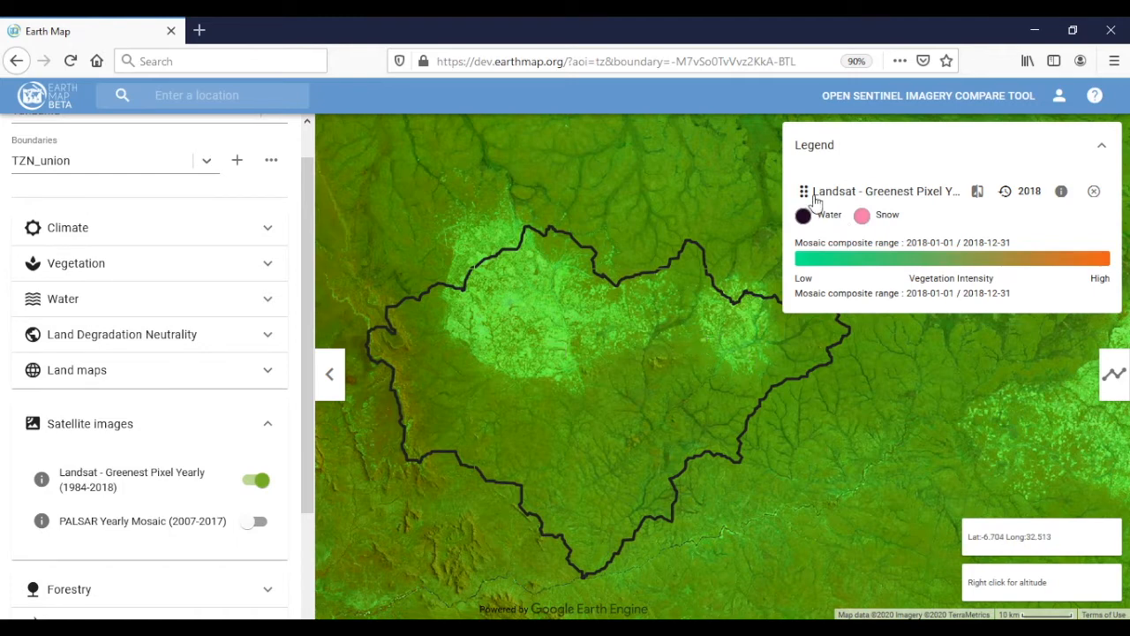
Set the Landsat - Greenest Pixel Yearly layer to the year 2000 and view vegetation within the boundary.
left_click(1034, 193)
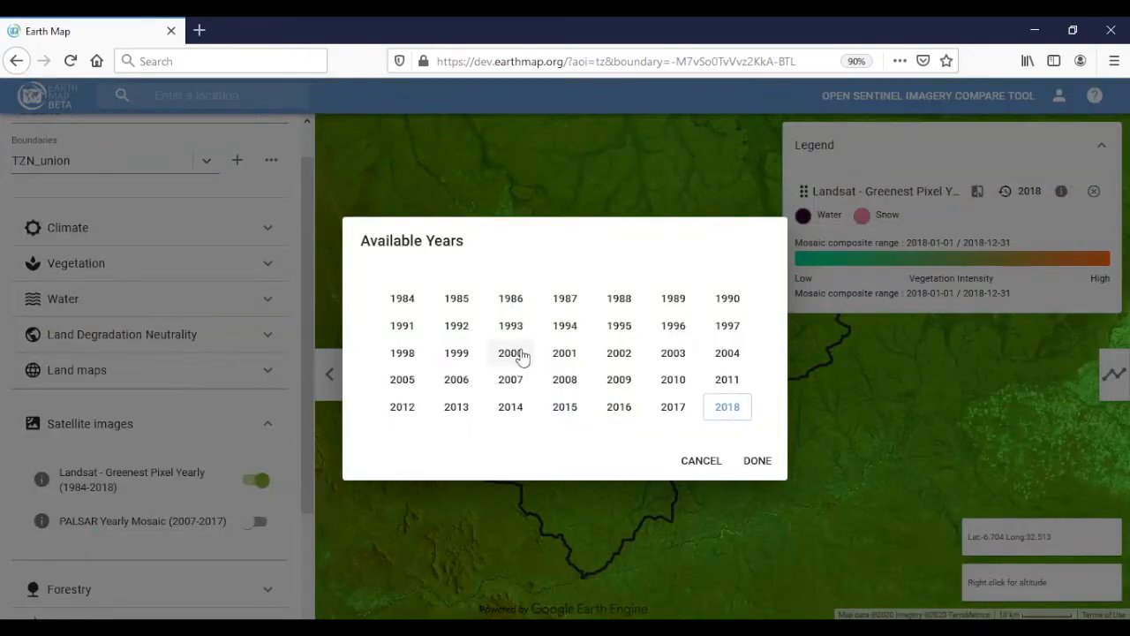
left_click(521, 354)
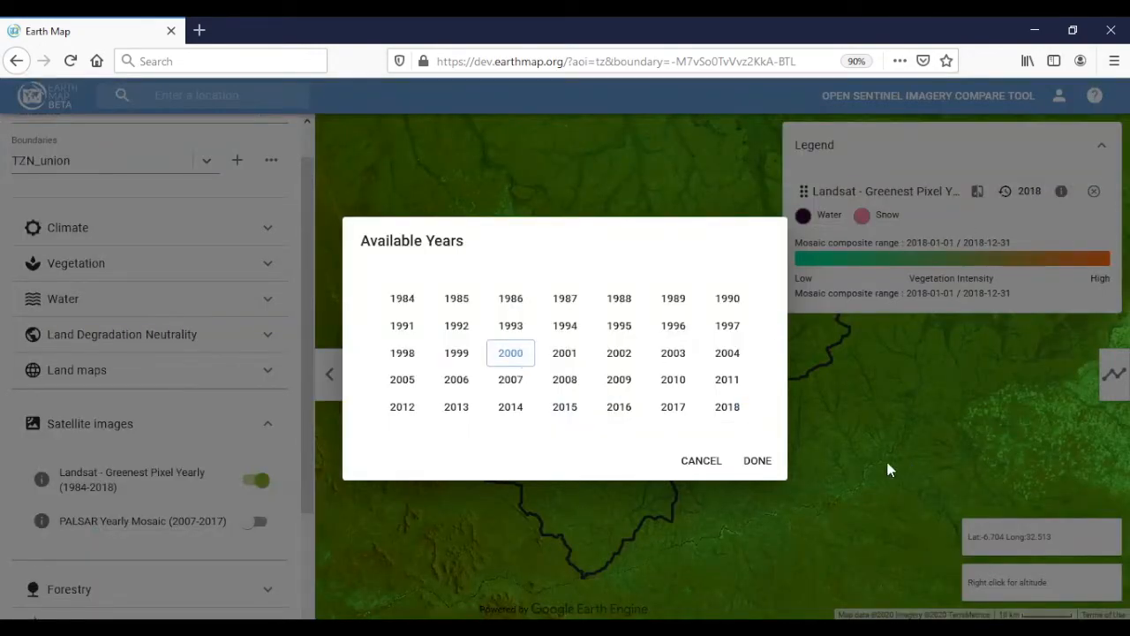
left_click(758, 461)
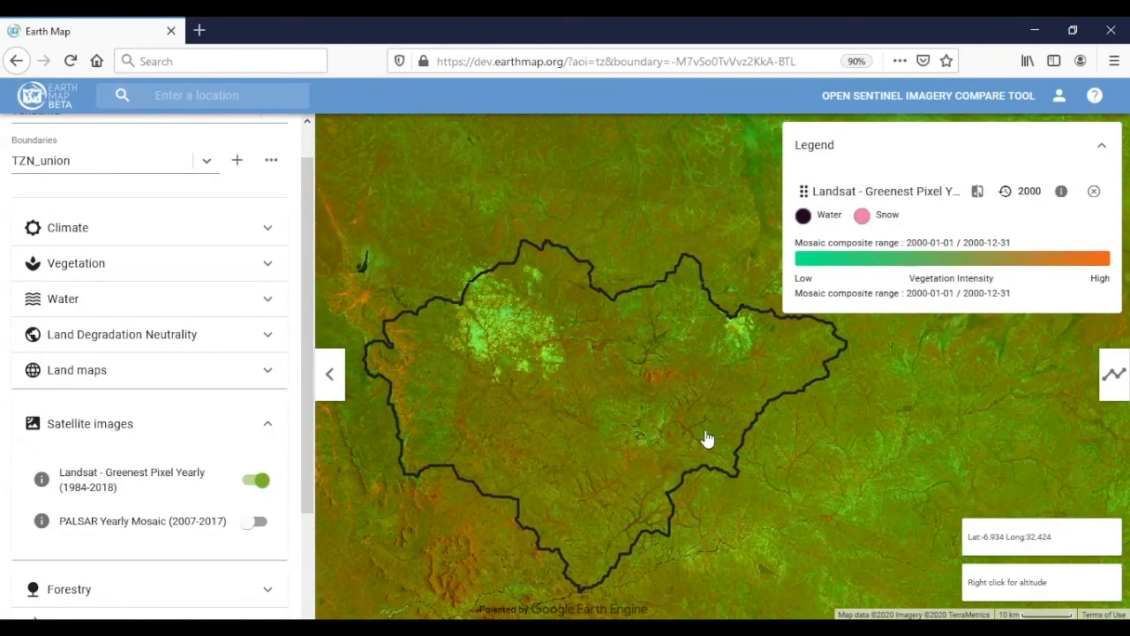
left_click_drag(636, 450, 624, 441)
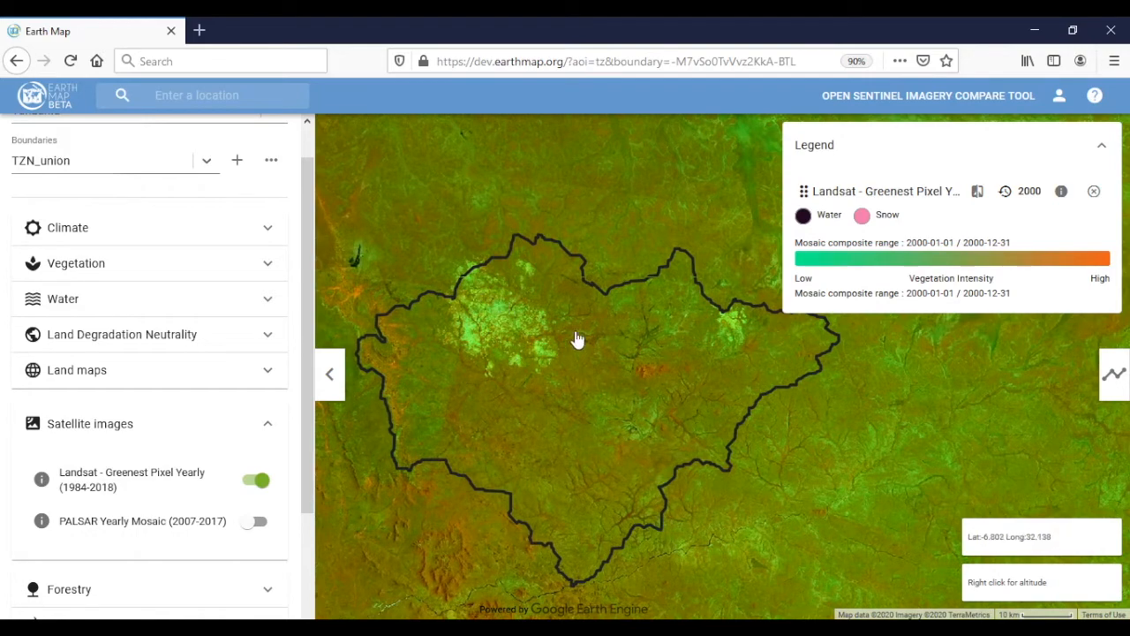
Switch the Landsat - Greenest Pixel Yearly layer to 2018 to compare the vegetation between the two years.
left_click(1026, 192)
left_click(728, 407)
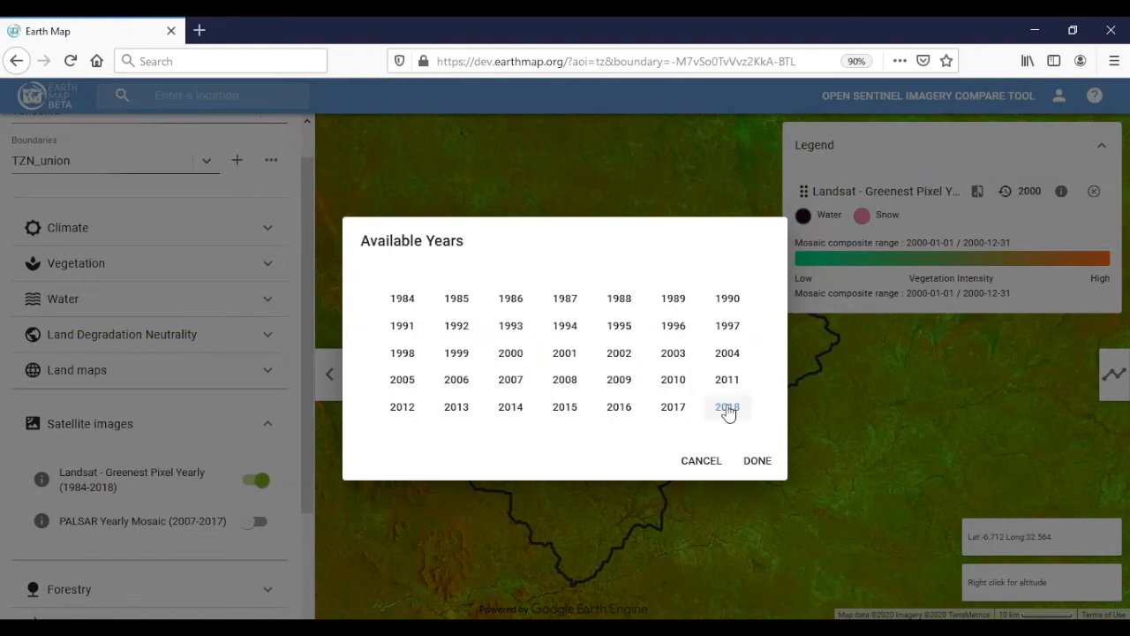
left_click(757, 461)
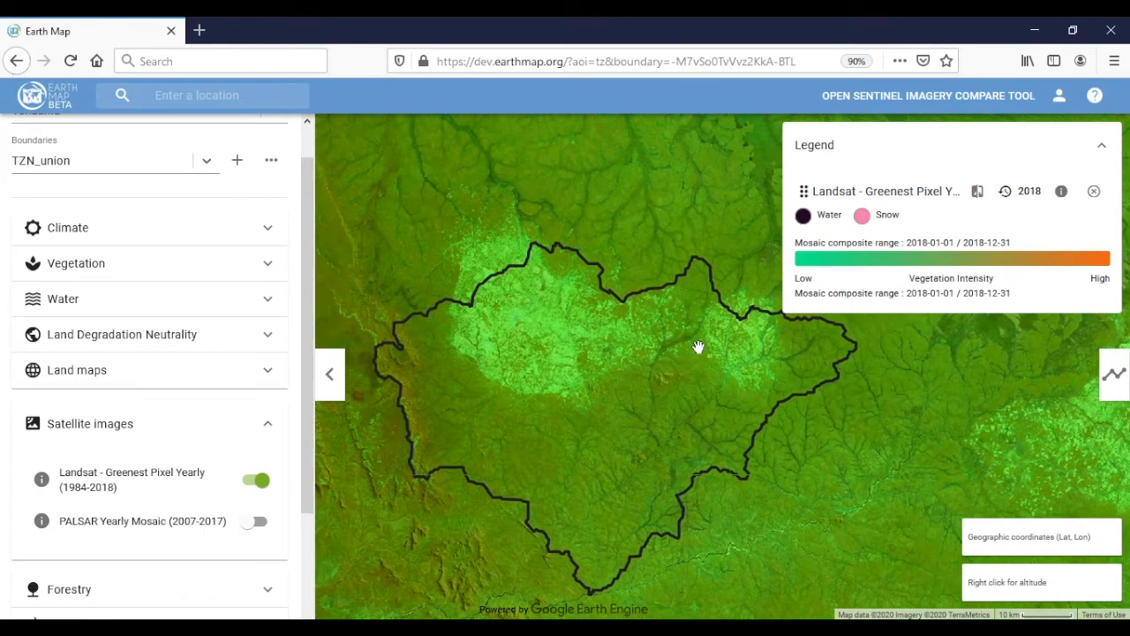
Generate JRC GHSL Population statistics for the TZN_union boundary.
left_click(1108, 380)
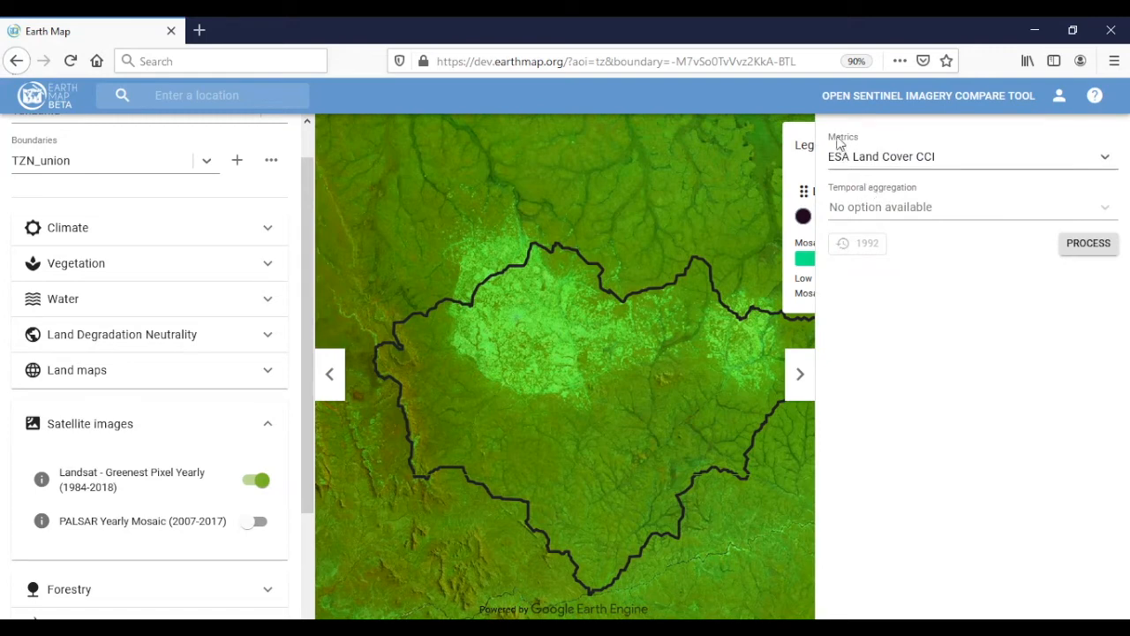
left_click(868, 159)
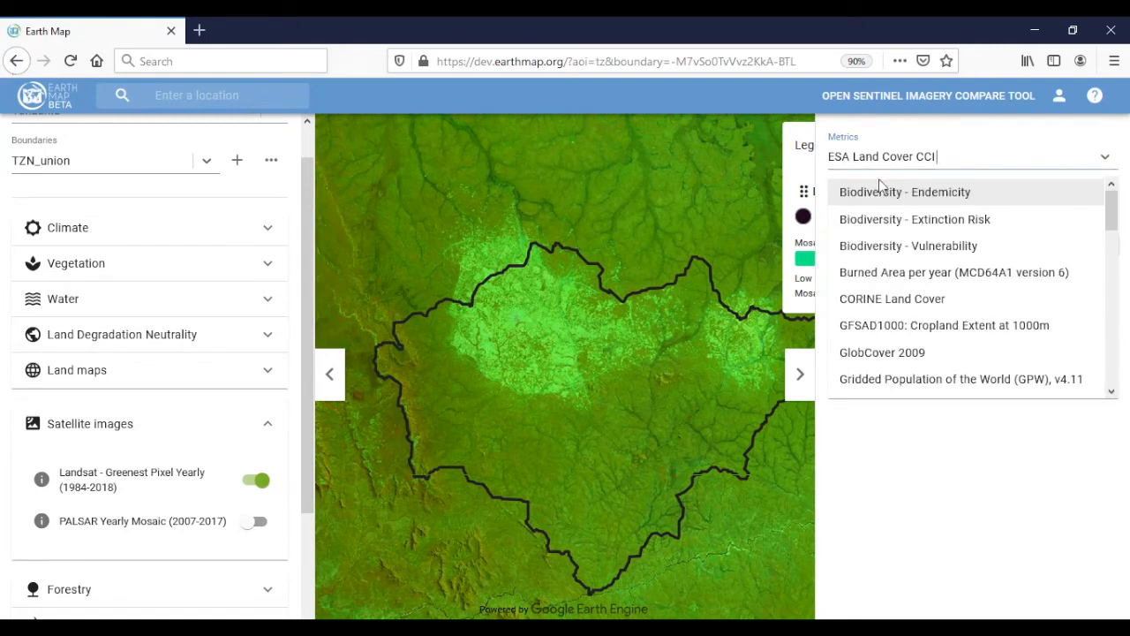
key("ctrl+a")
type("Popu")
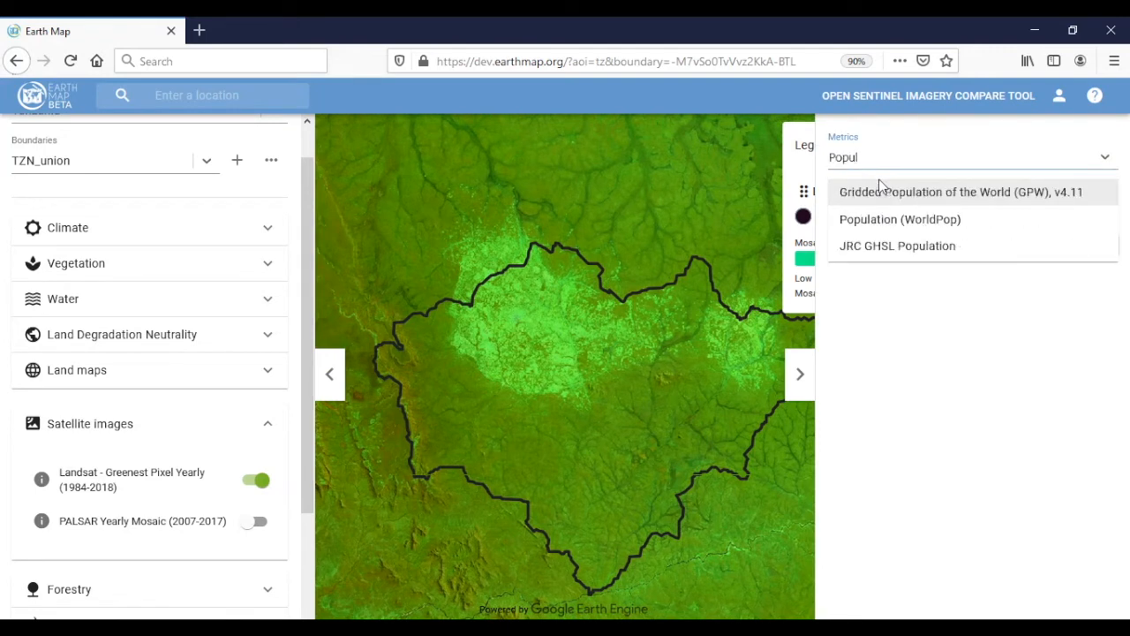
left_click(874, 252)
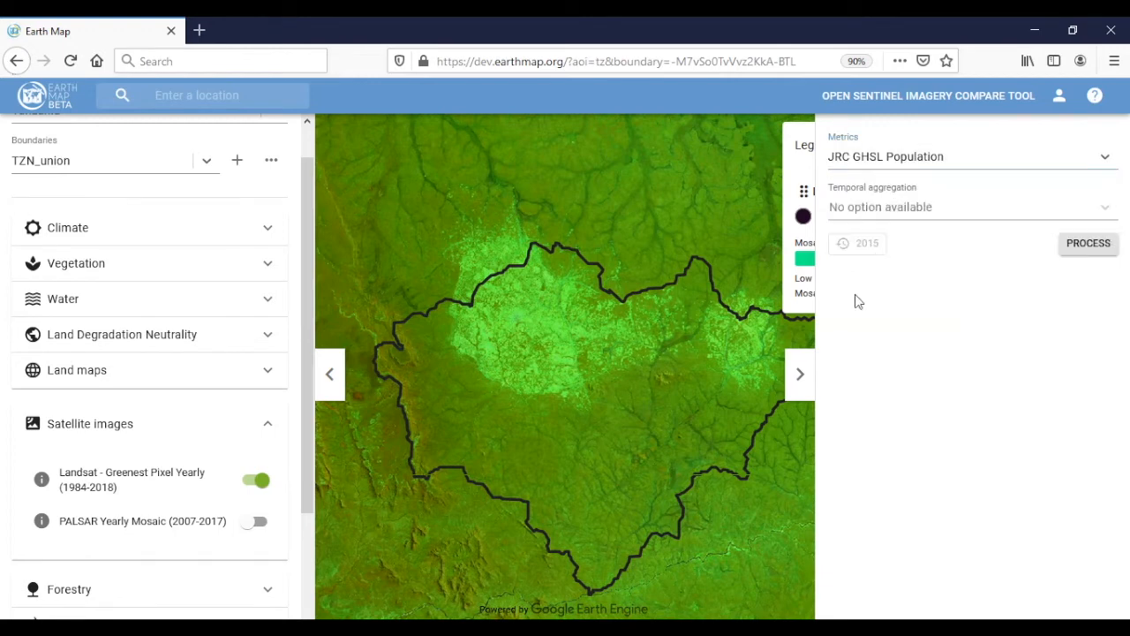
left_click_drag(623, 377, 598, 356)
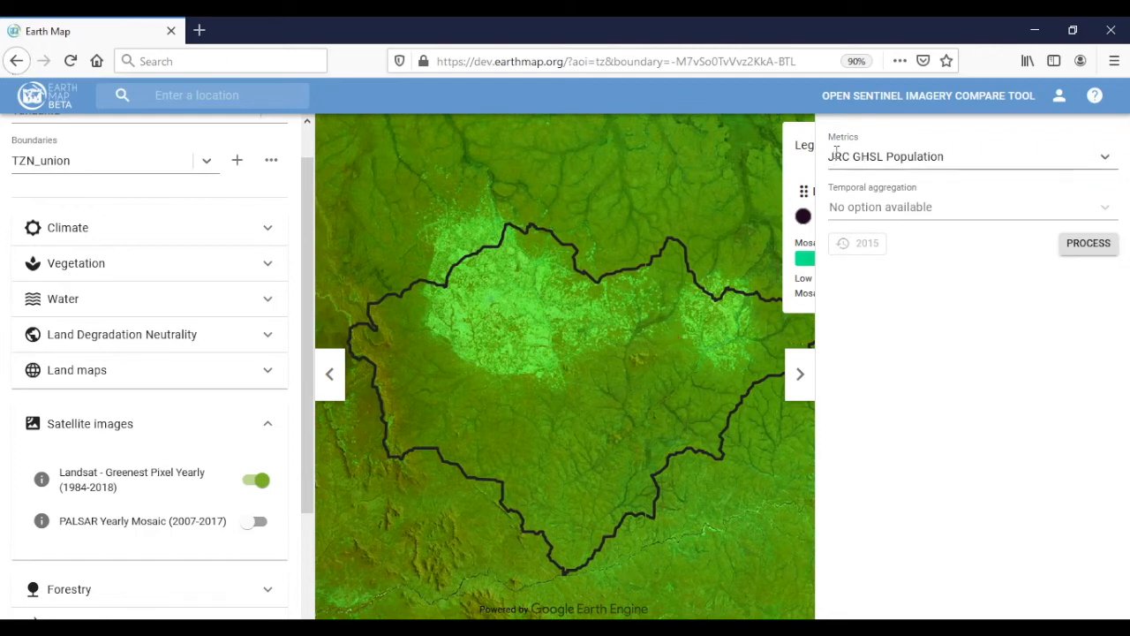
left_click(1085, 246)
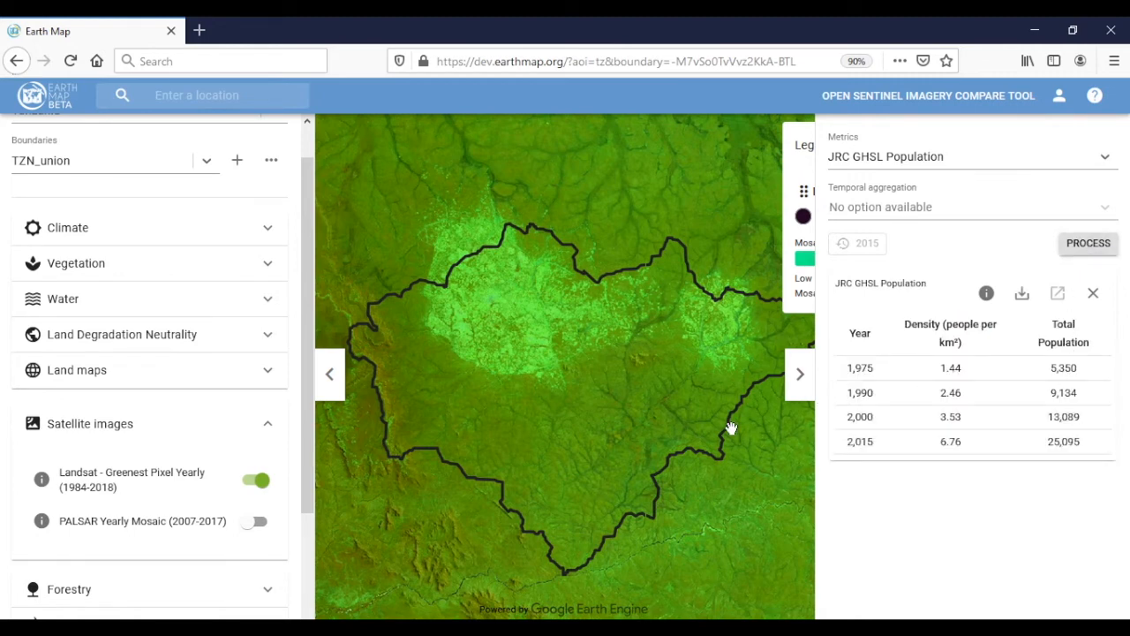
left_click_drag(731, 429, 718, 437)
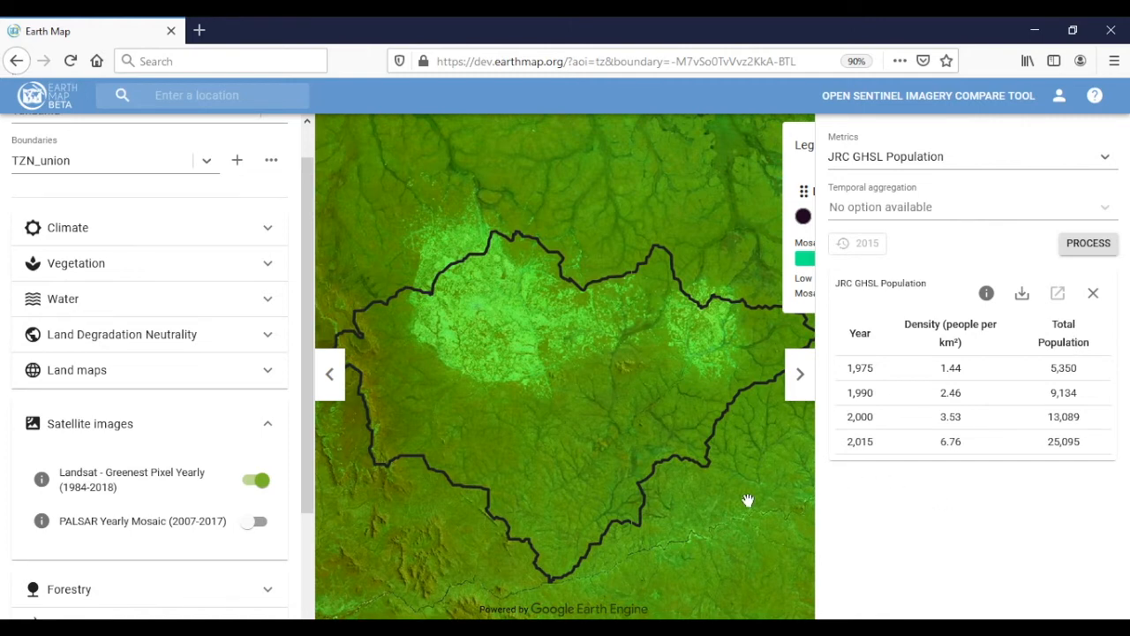
left_click_drag(709, 512, 702, 518)
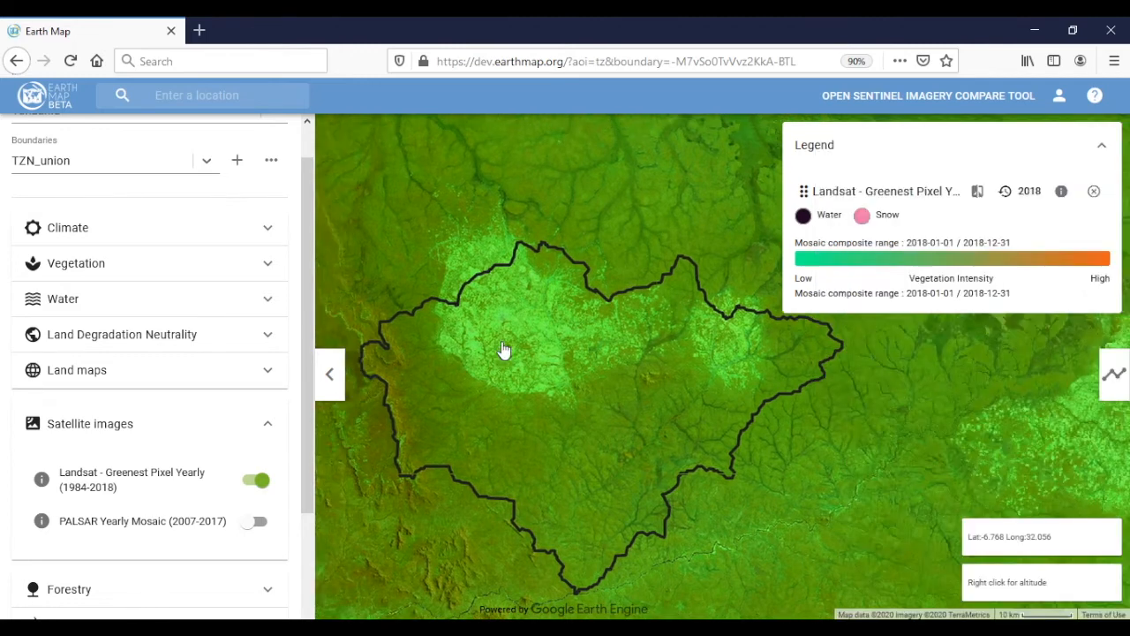
Hide the Landsat - Greenest Pixel Yearly satellite layer and bring up the available land map layers.
left_click_drag(503, 349, 510, 345)
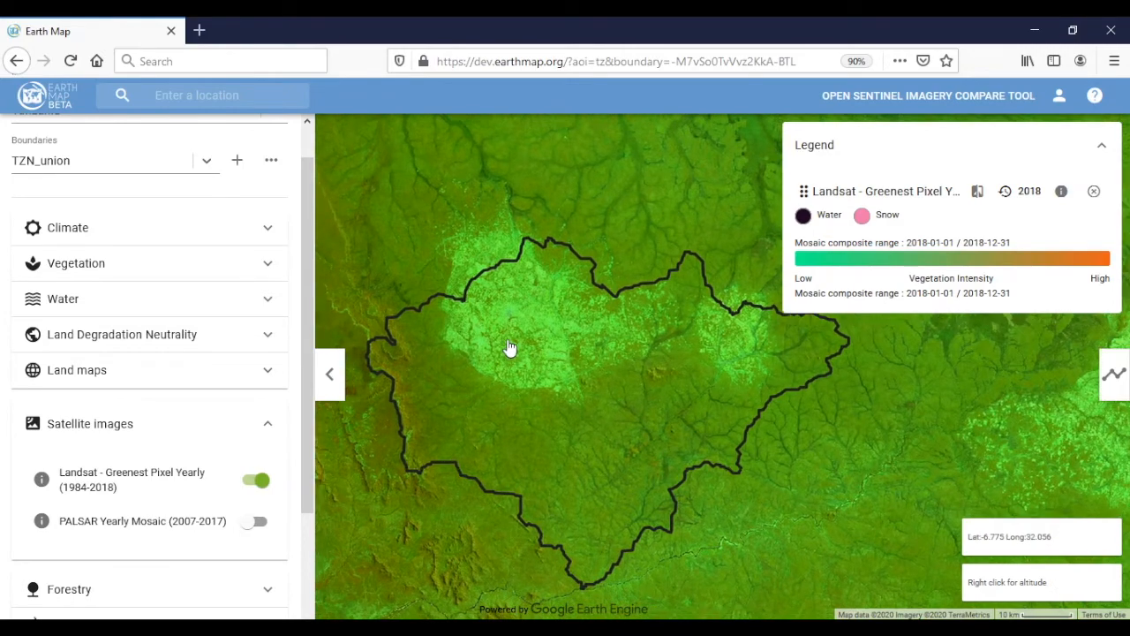
left_click(255, 482)
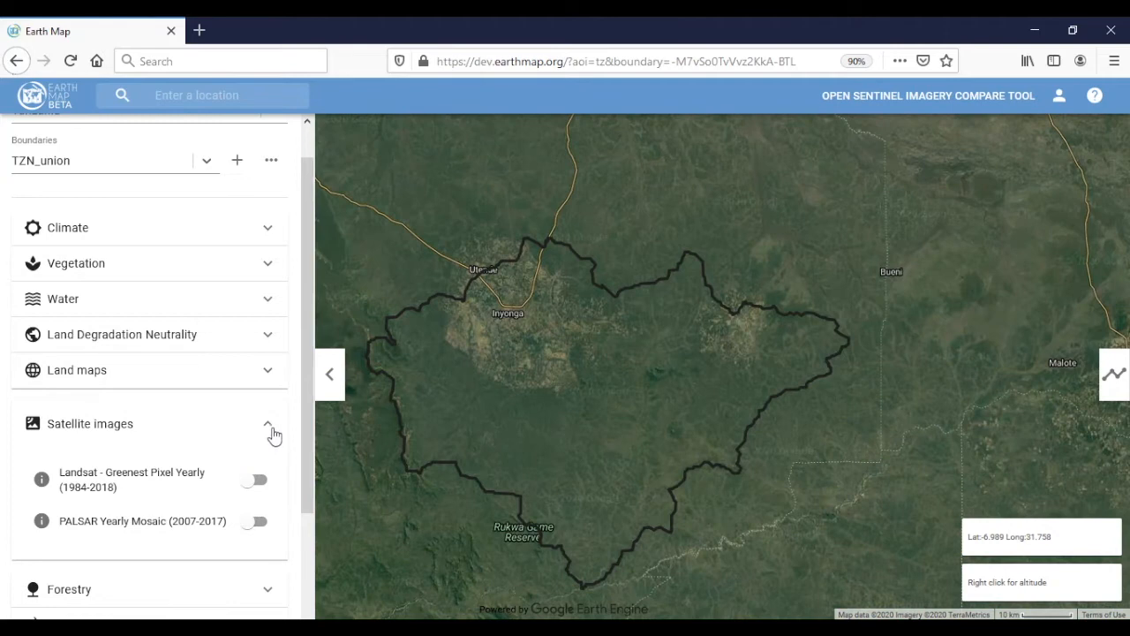
left_click(268, 423)
left_click(266, 372)
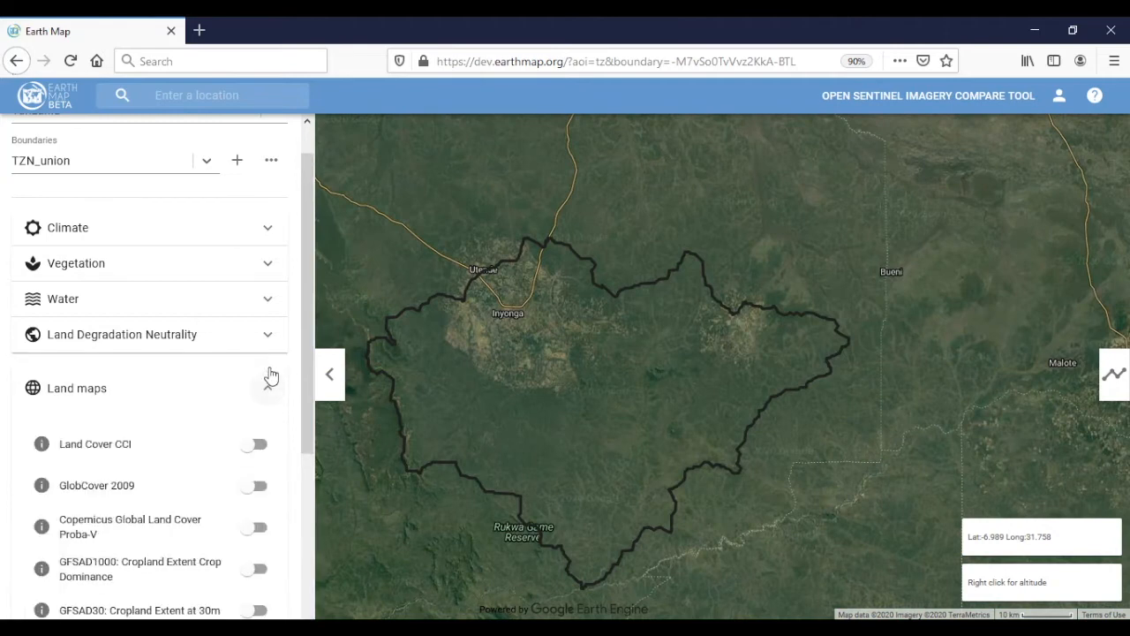
Read the Land Cover CCI description and display that land map layer over the TZN_union polygon.
scroll(201, 485, "down", 3)
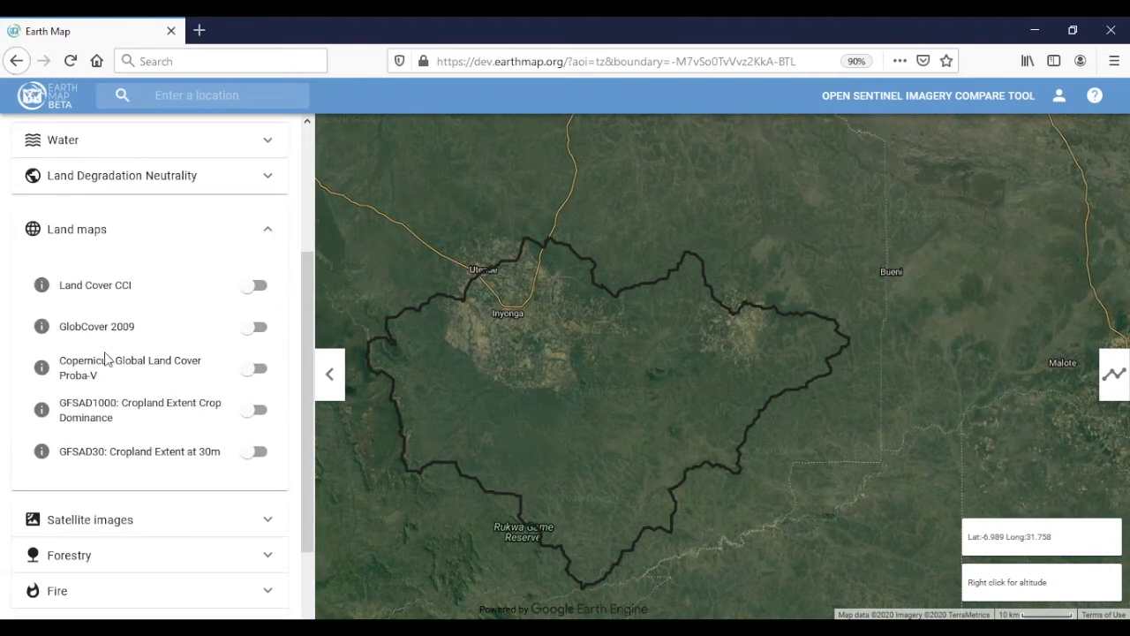
left_click(41, 288)
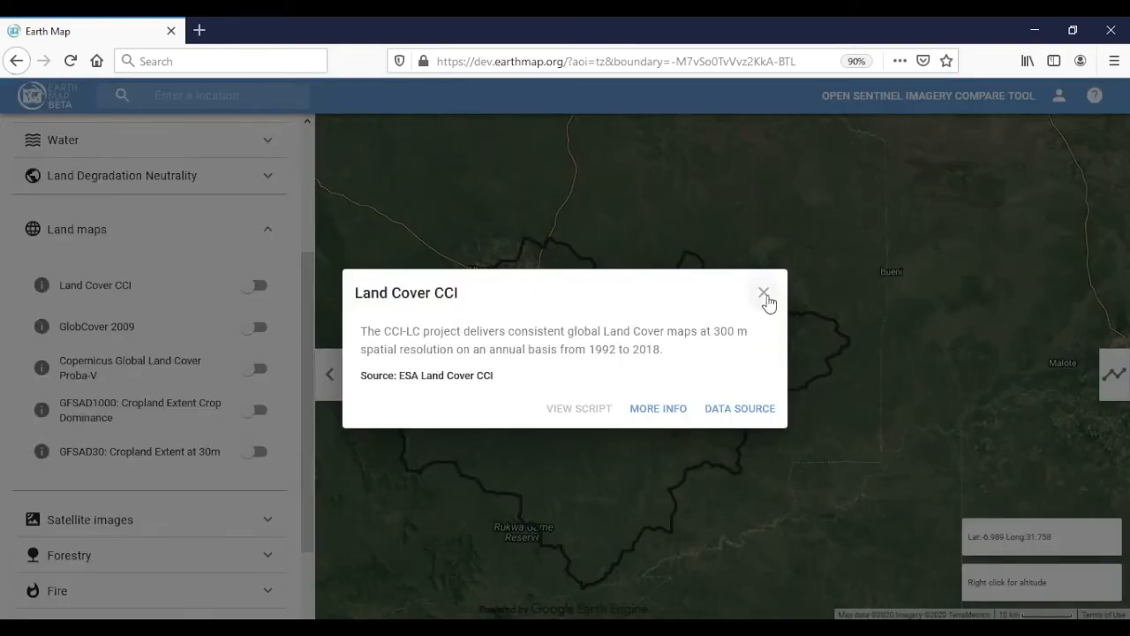
left_click(764, 292)
left_click(256, 287)
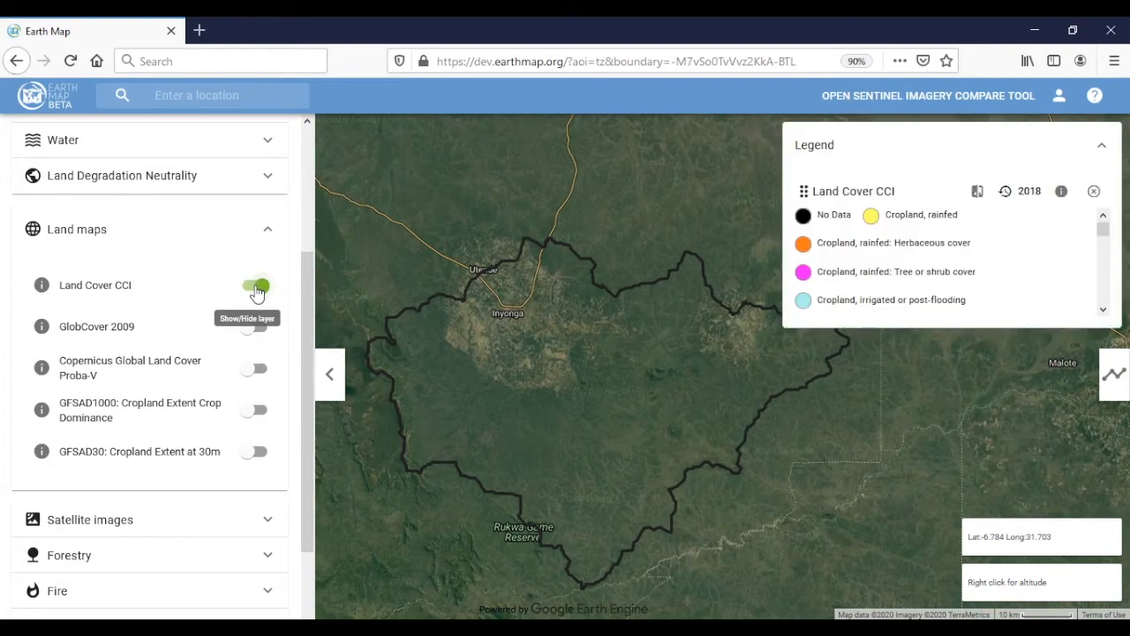
left_click_drag(637, 374, 621, 373)
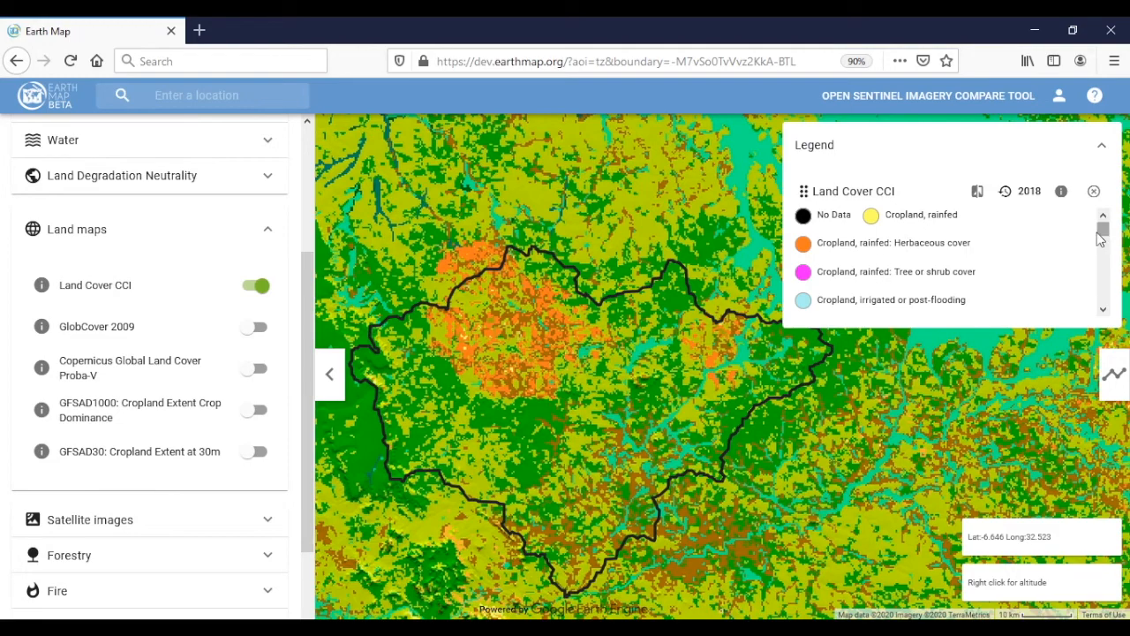
left_click_drag(522, 300, 499, 375)
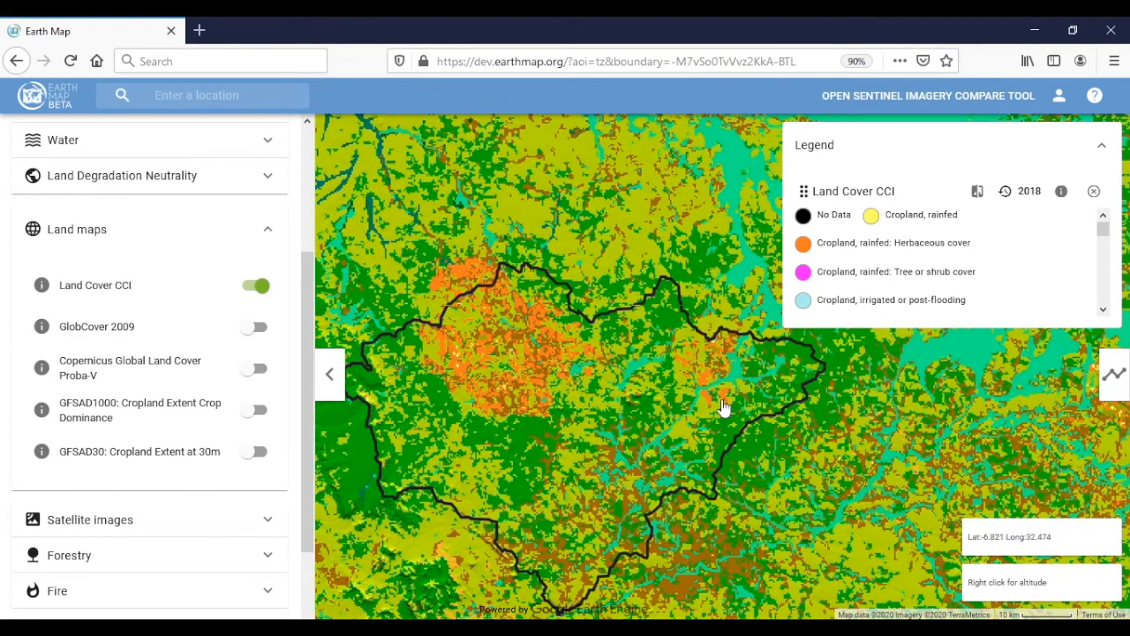
left_click_drag(555, 374, 543, 372)
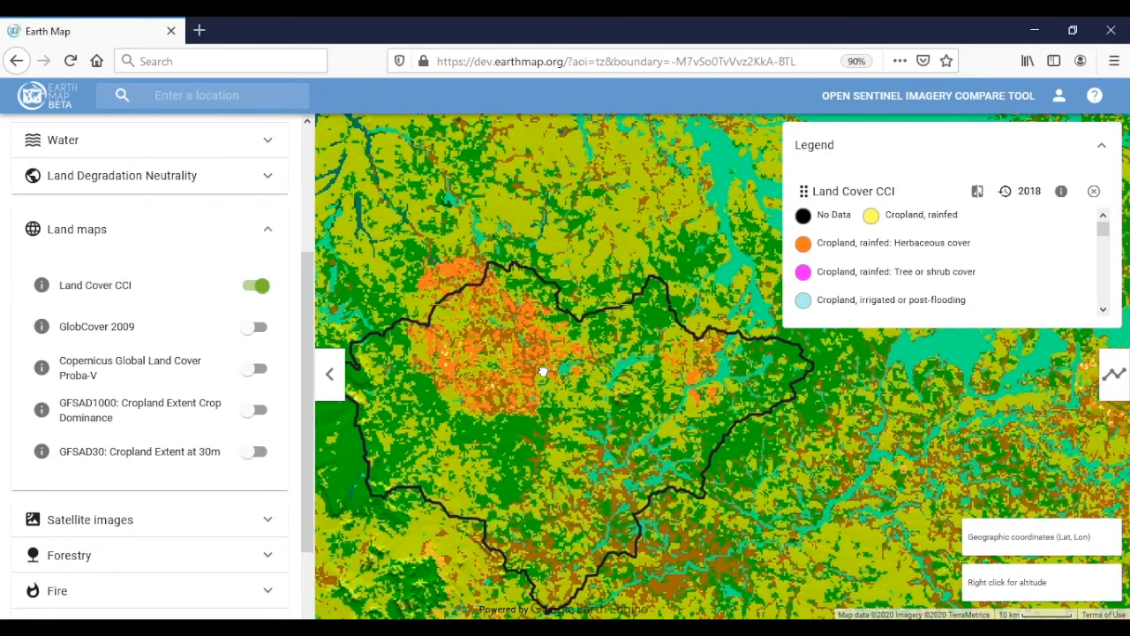
Set the Land Cover CCI layer to the year 2000 to compare cropland extent with 2018.
left_click(1016, 191)
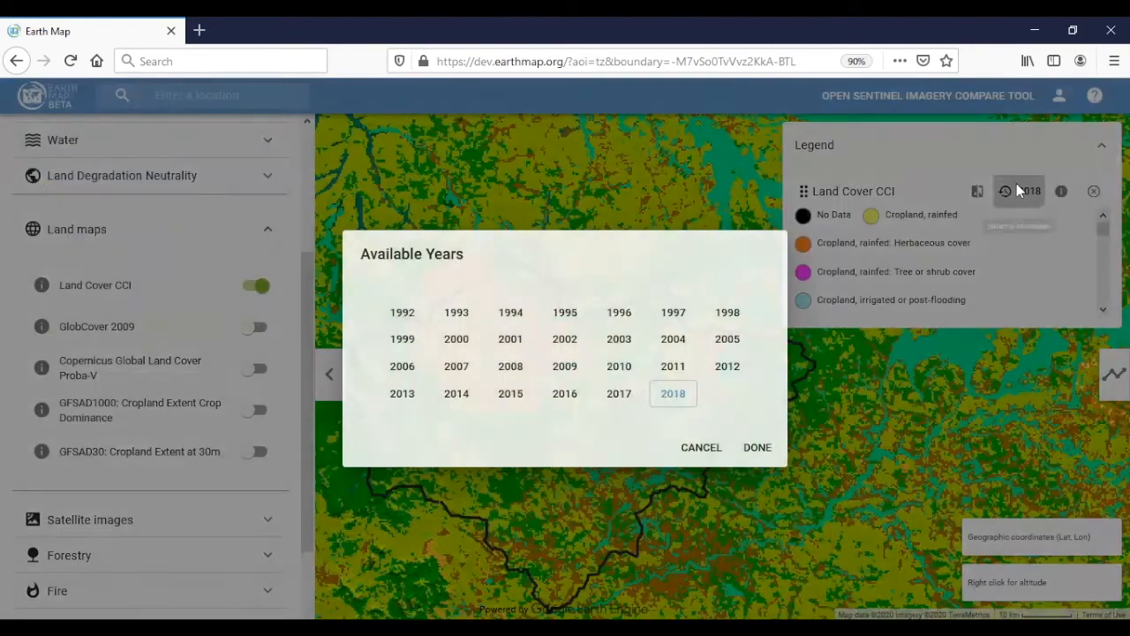
left_click(456, 340)
left_click(757, 448)
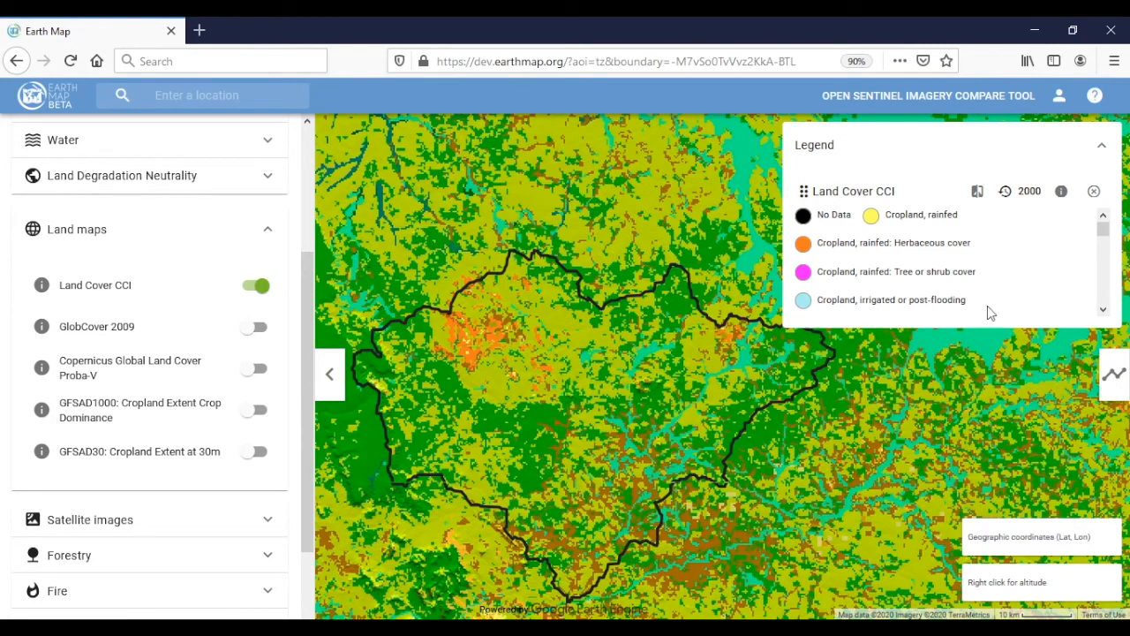
Generate the ESA Land Cover CCI statistics chart for the boundary and check its image and CSV export options.
left_click(1115, 372)
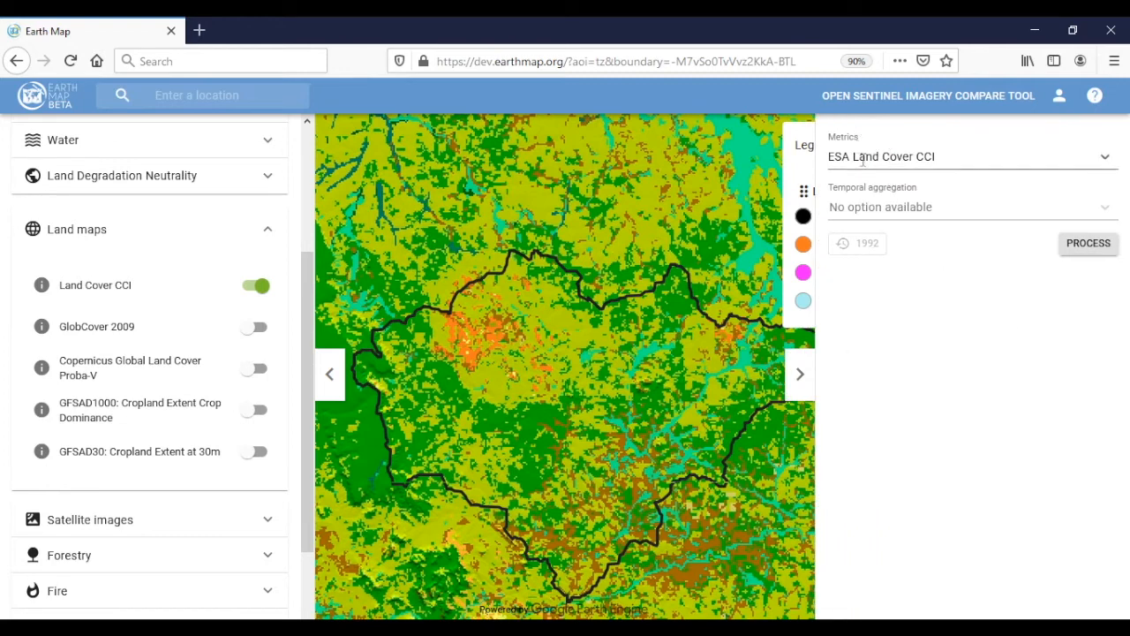
left_click(1101, 245)
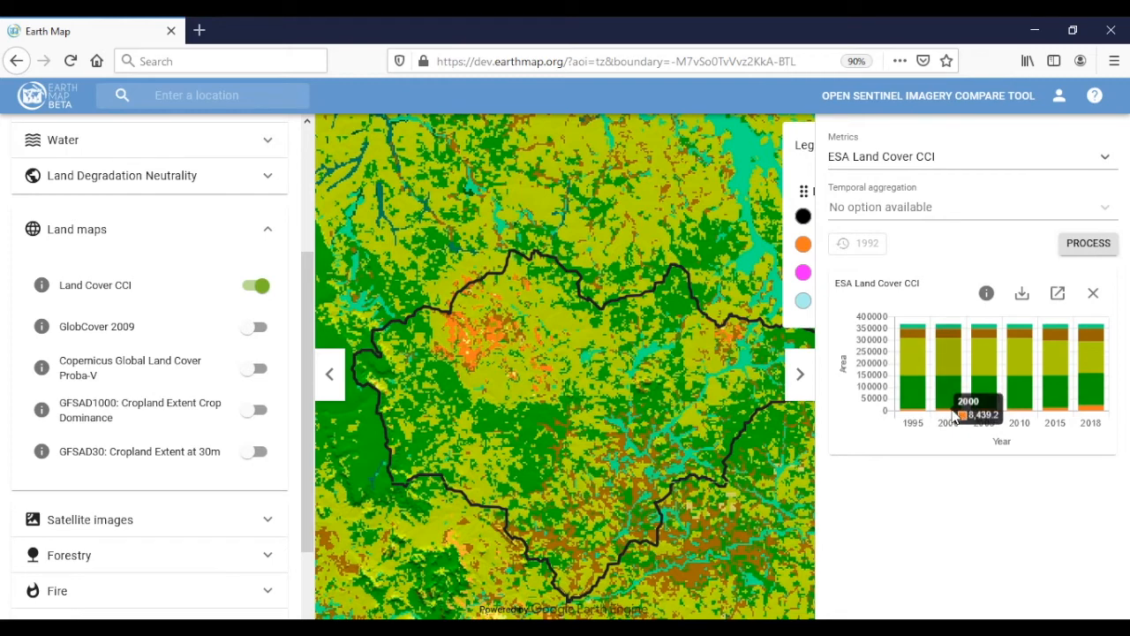
left_click(1023, 293)
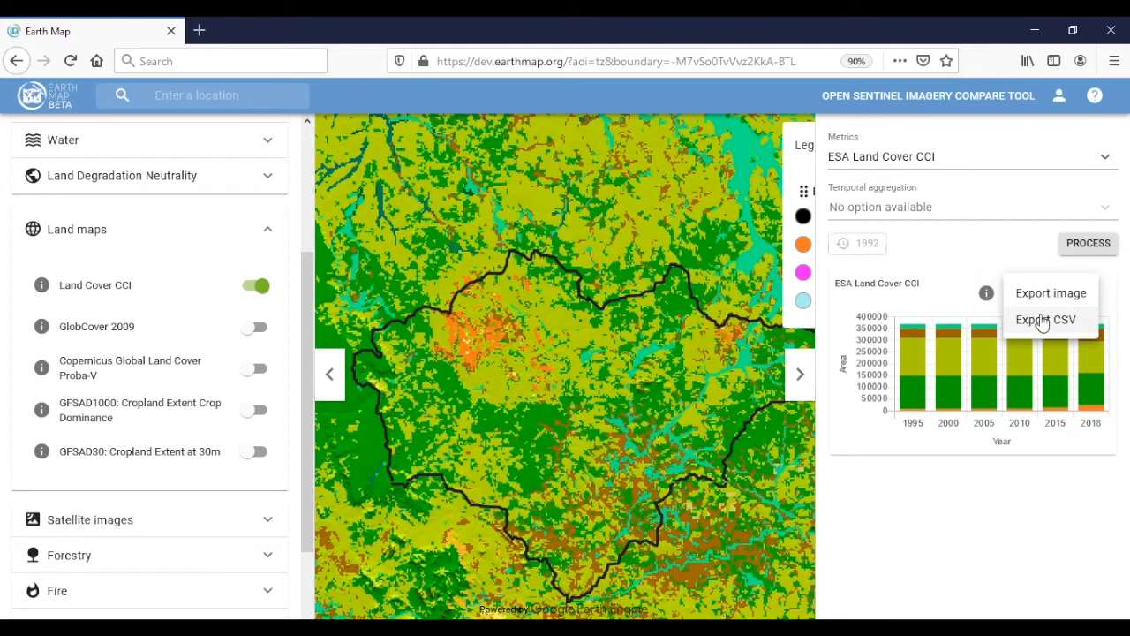
left_click(907, 504)
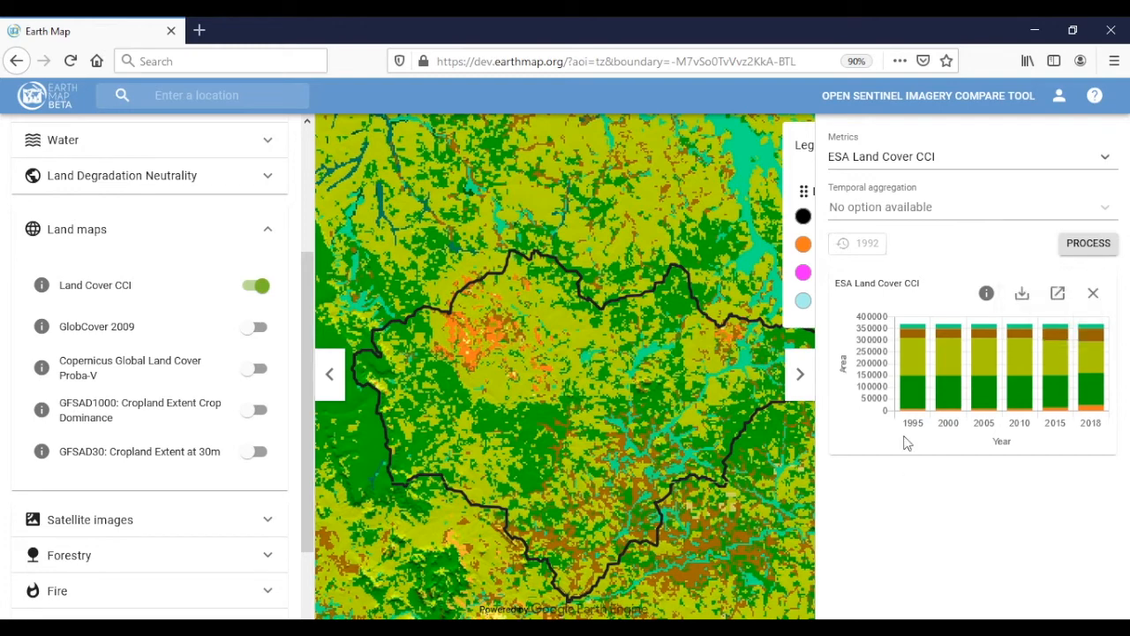
left_click(800, 387)
Replace the Land Cover CCI layer with the Burned Area - Fire Frequency layer over the TZN_union polygon.
left_click(177, 592)
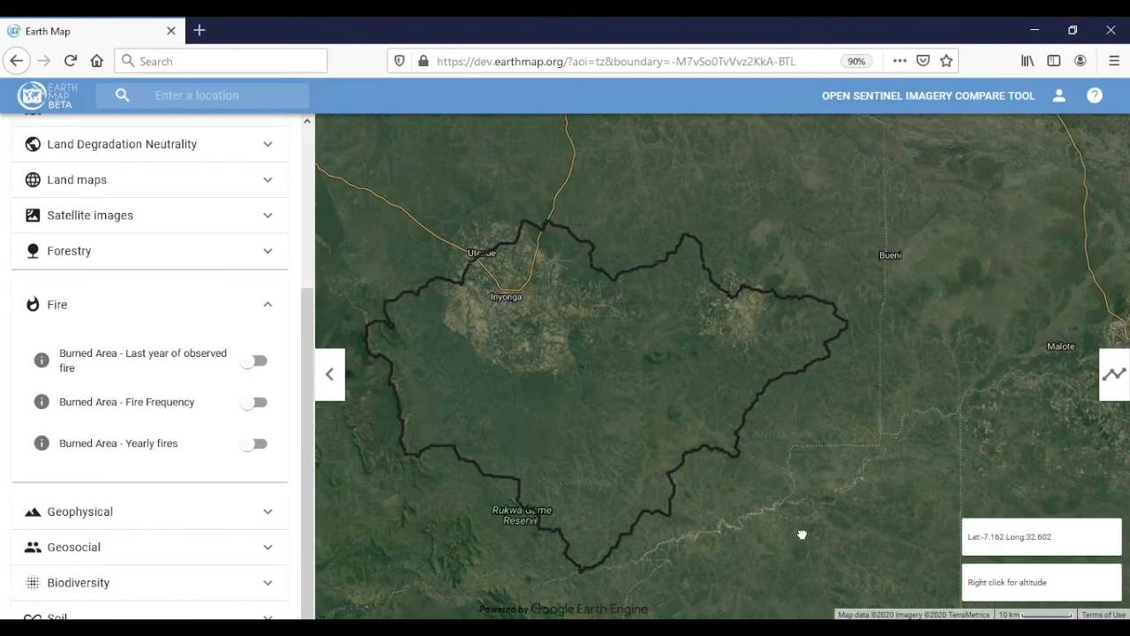
left_click_drag(638, 449, 681, 398)
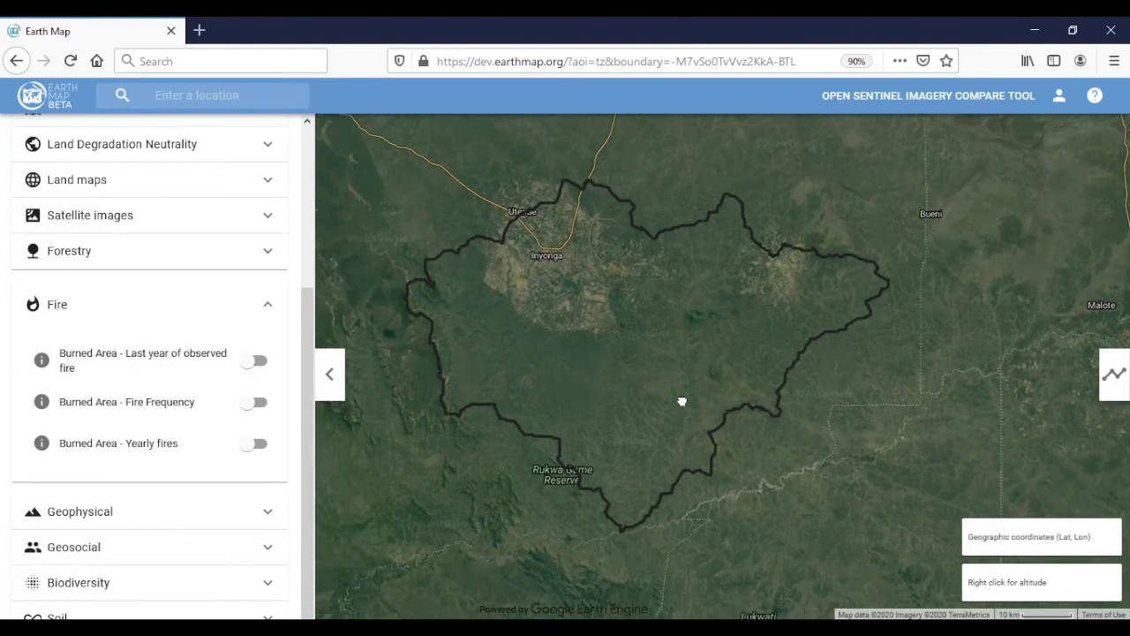
left_click_drag(787, 512, 750, 513)
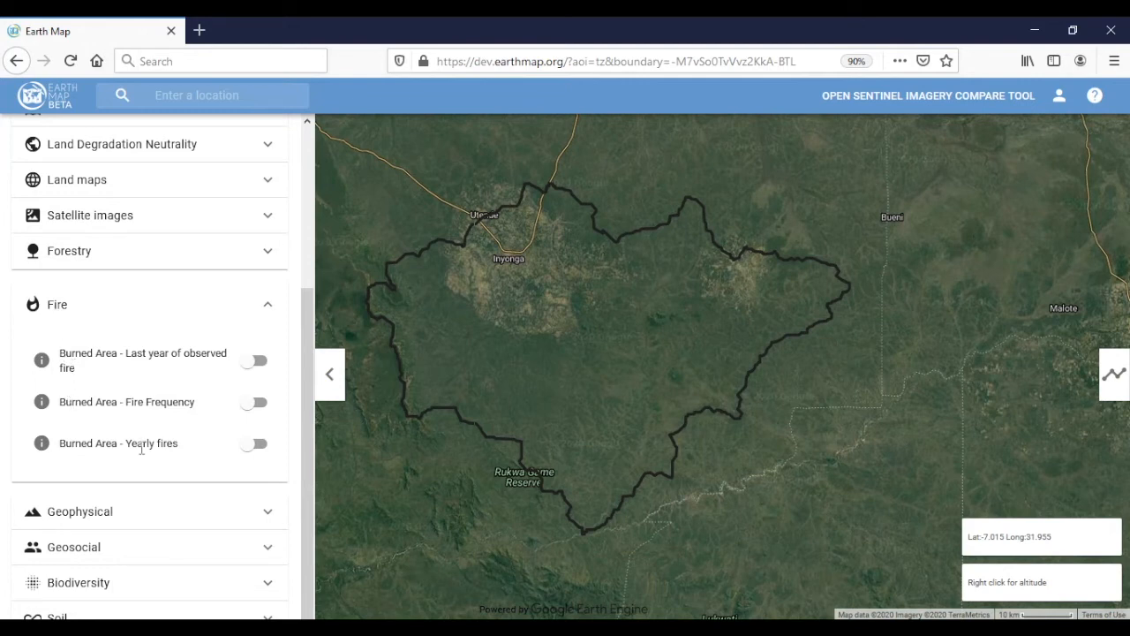
left_click(259, 403)
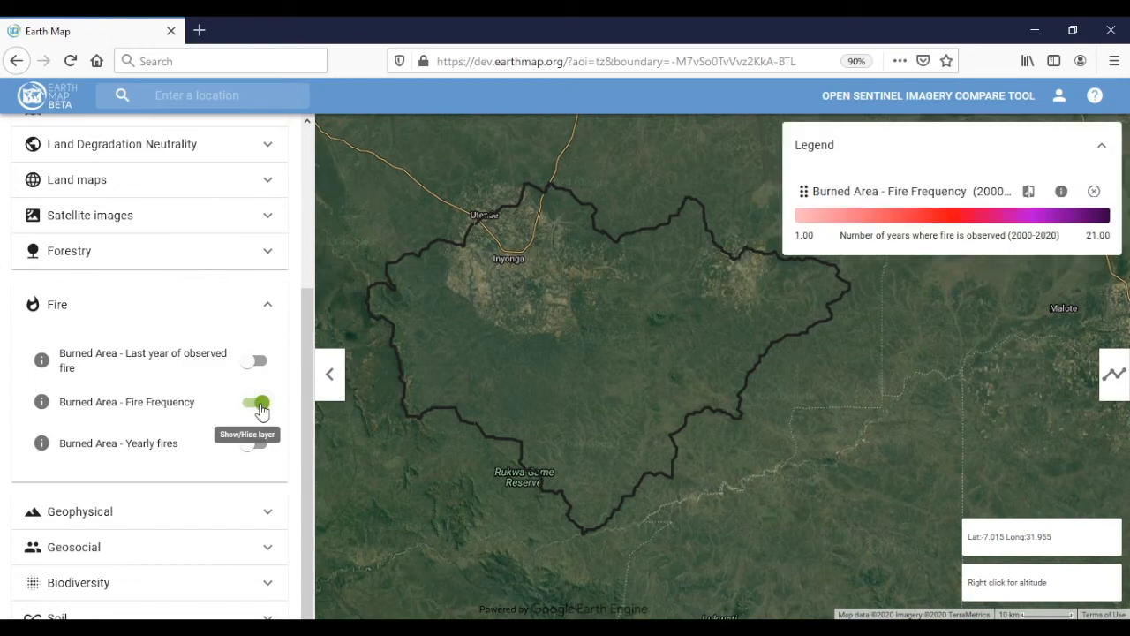
left_click_drag(601, 429, 591, 468)
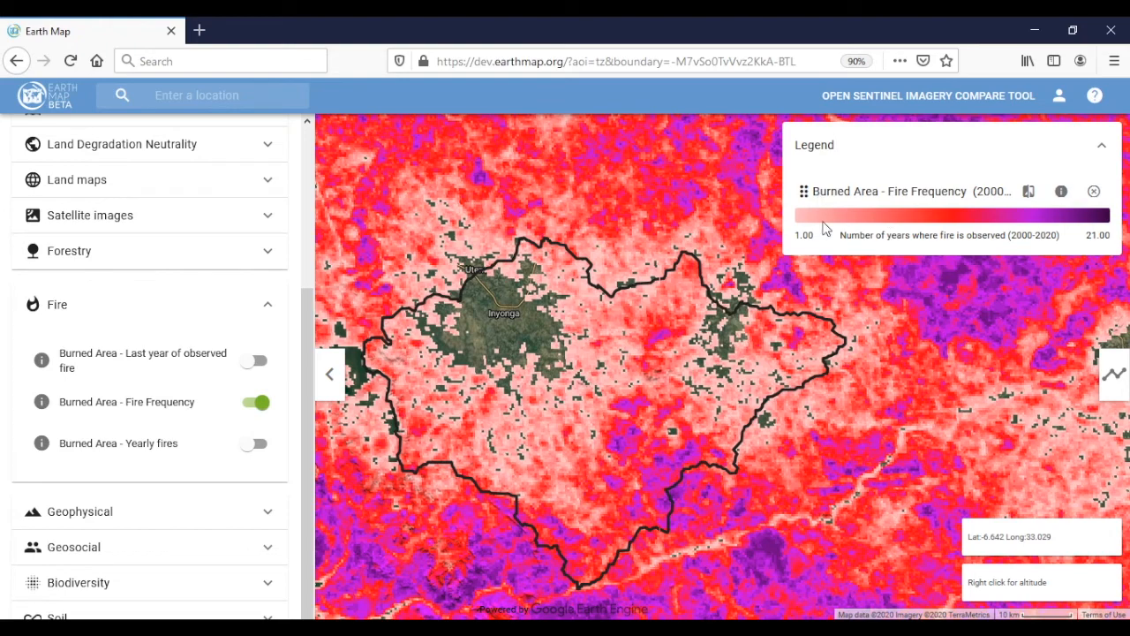
Read the Burned Area - Fire Frequency description and examine fire frequency inside and around the polygon.
left_click(42, 402)
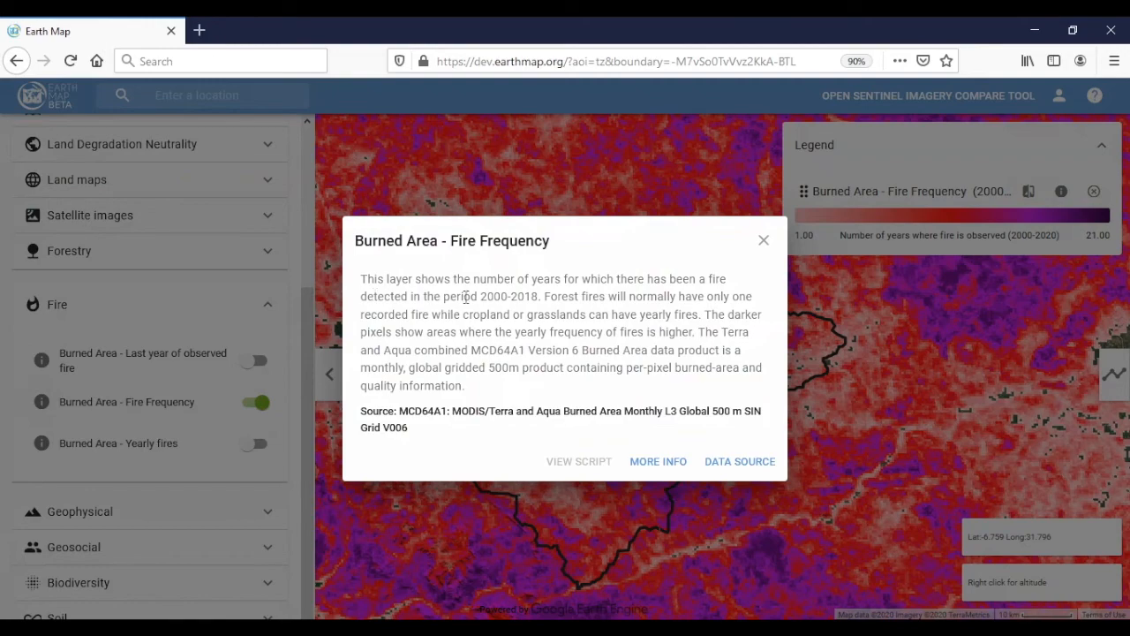
left_click(765, 243)
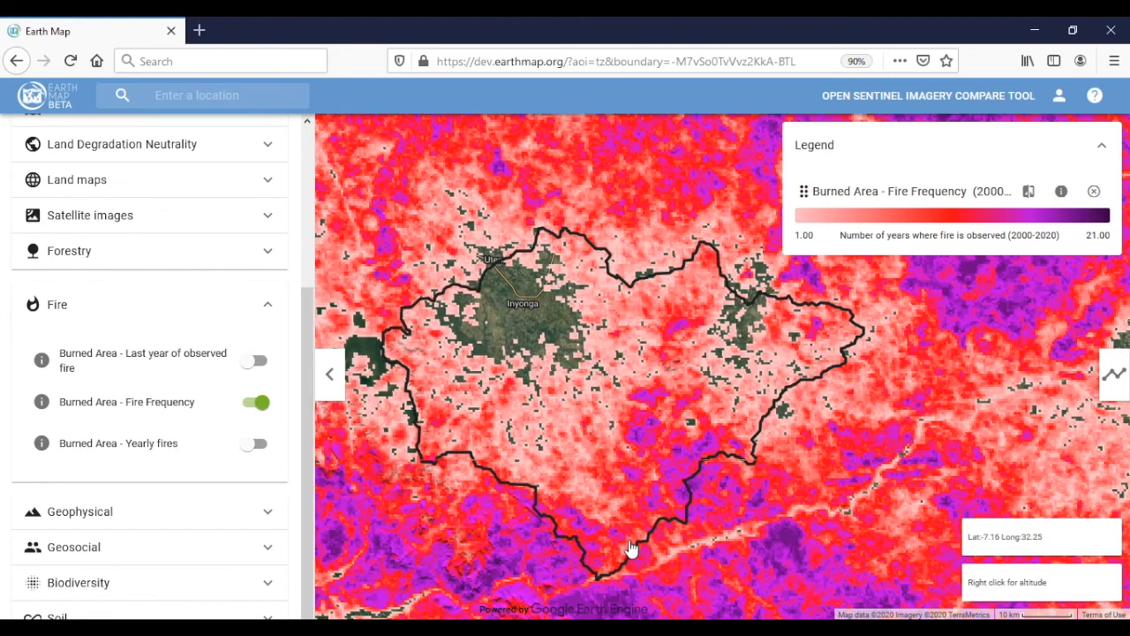
left_click_drag(754, 144, 745, 137)
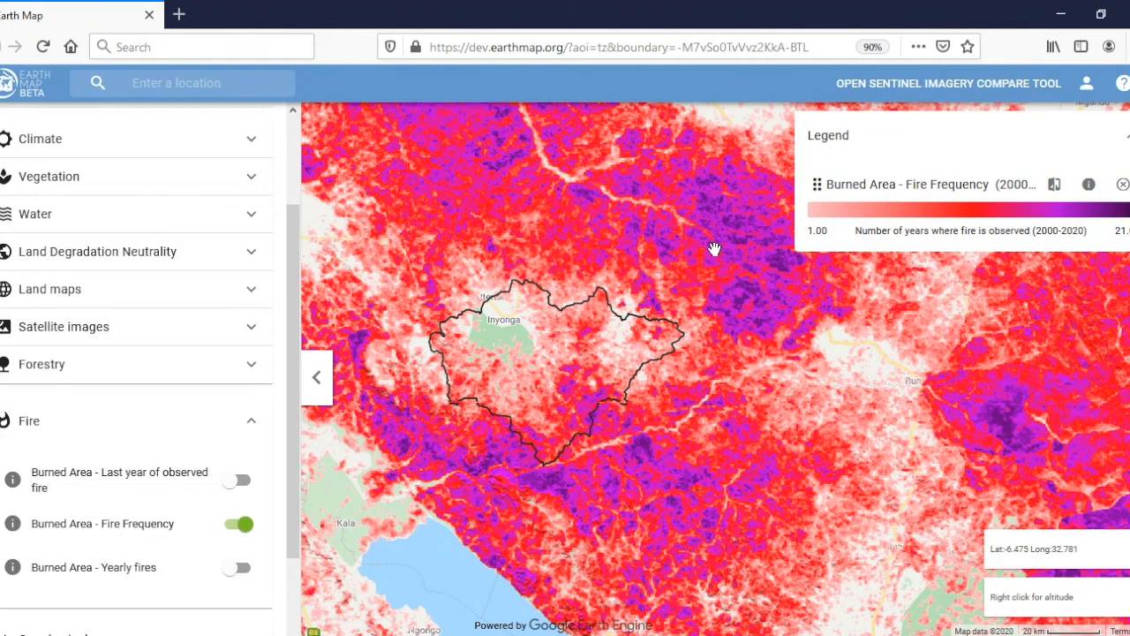
left_click_drag(632, 320, 585, 213)
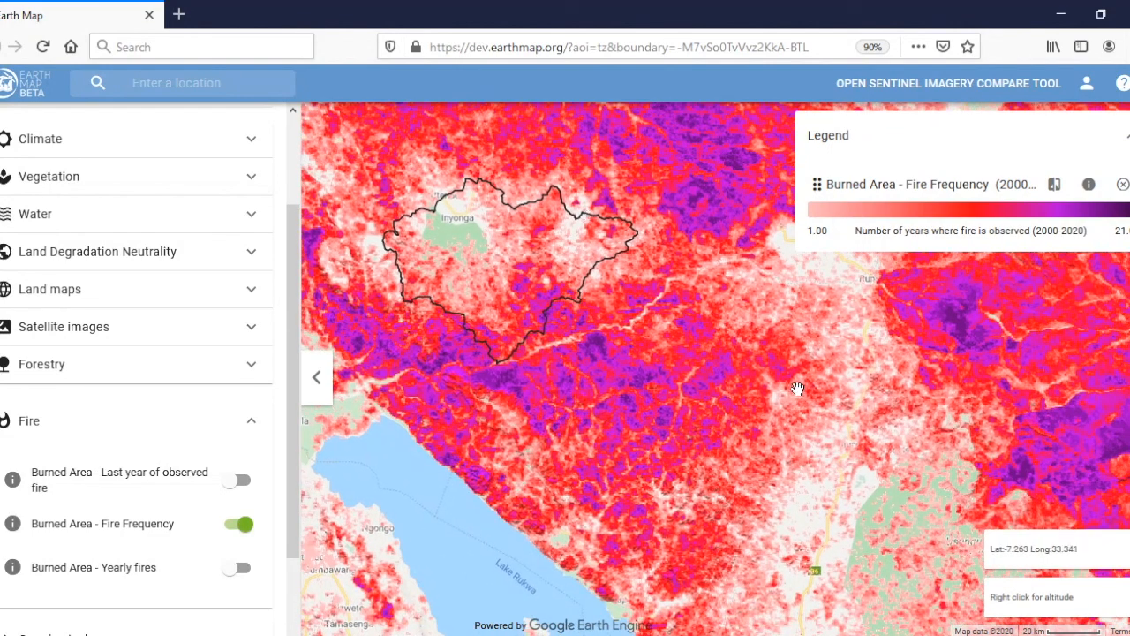
left_click_drag(731, 260, 756, 298)
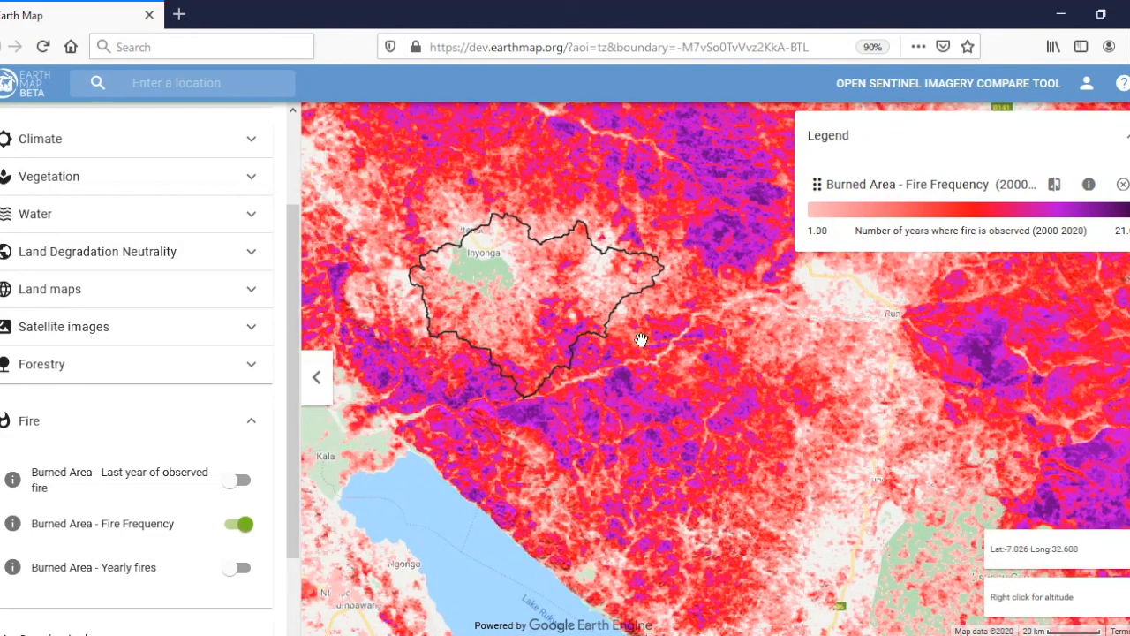
left_click_drag(640, 345, 667, 341)
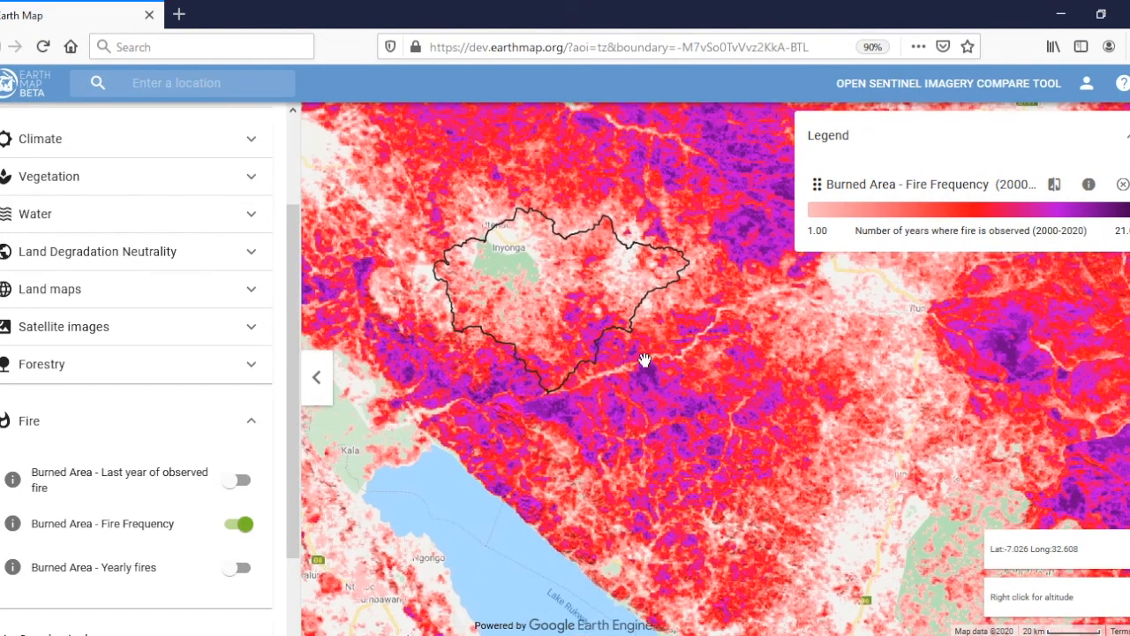